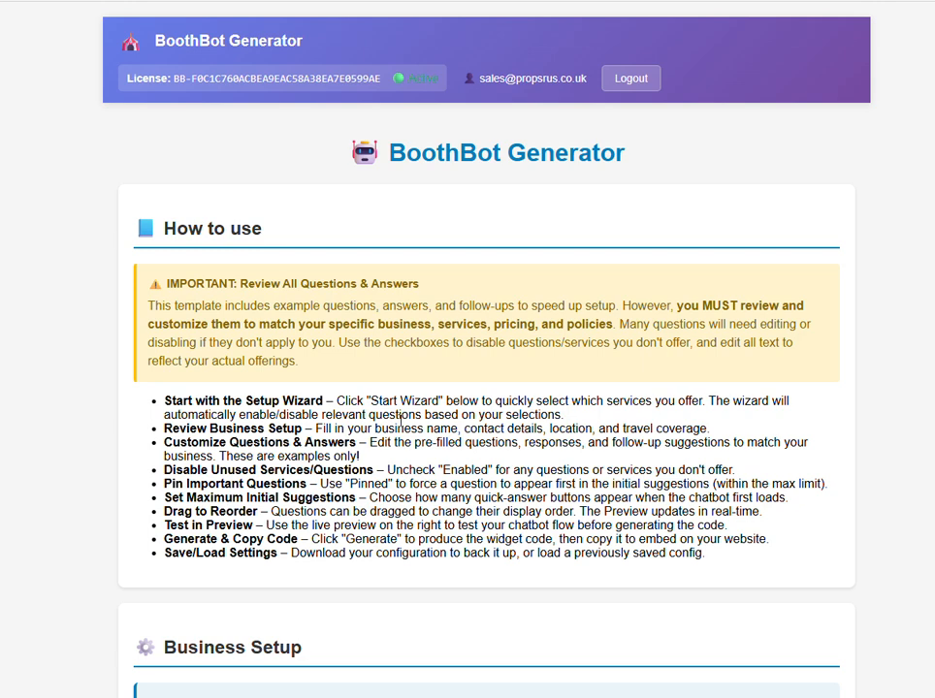
Review the usage instructions and the Business Setup fields, including the unit options for travel coverage
scroll(401, 404, "down", 5)
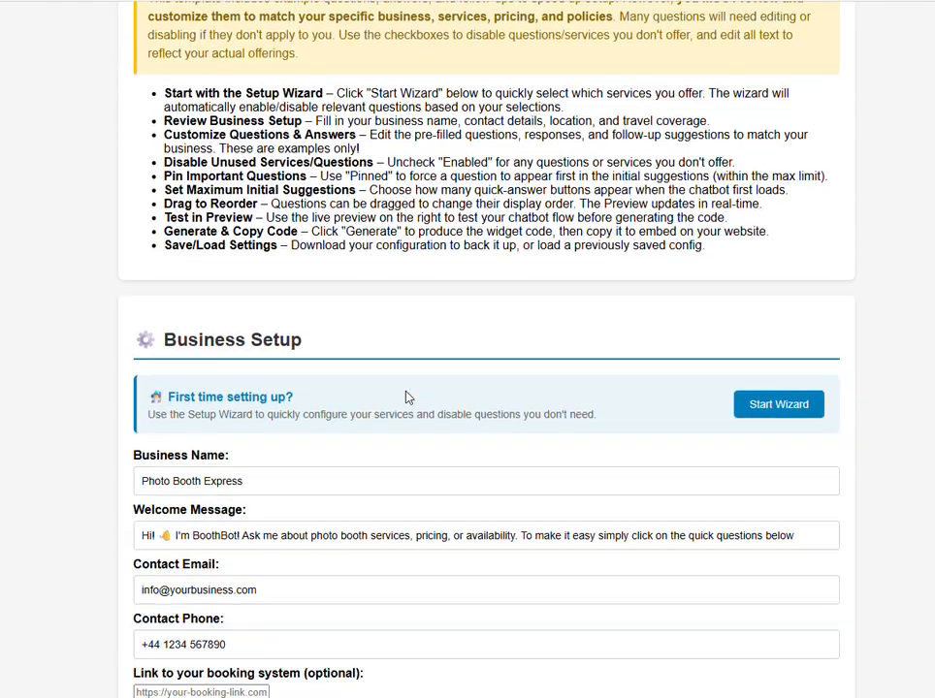
scroll(365, 420, "down", 1)
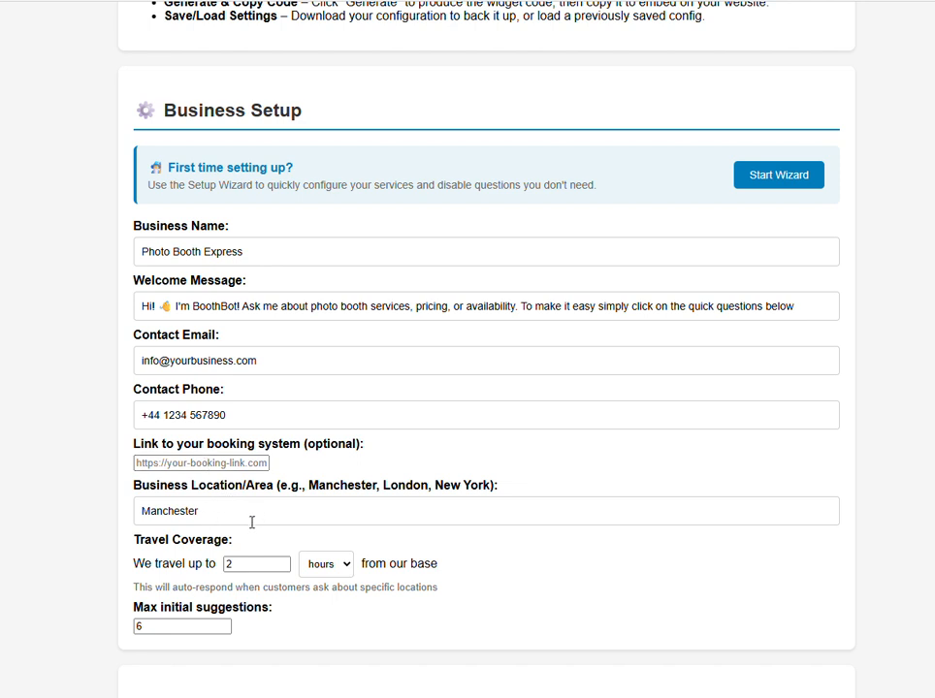
left_click(324, 572)
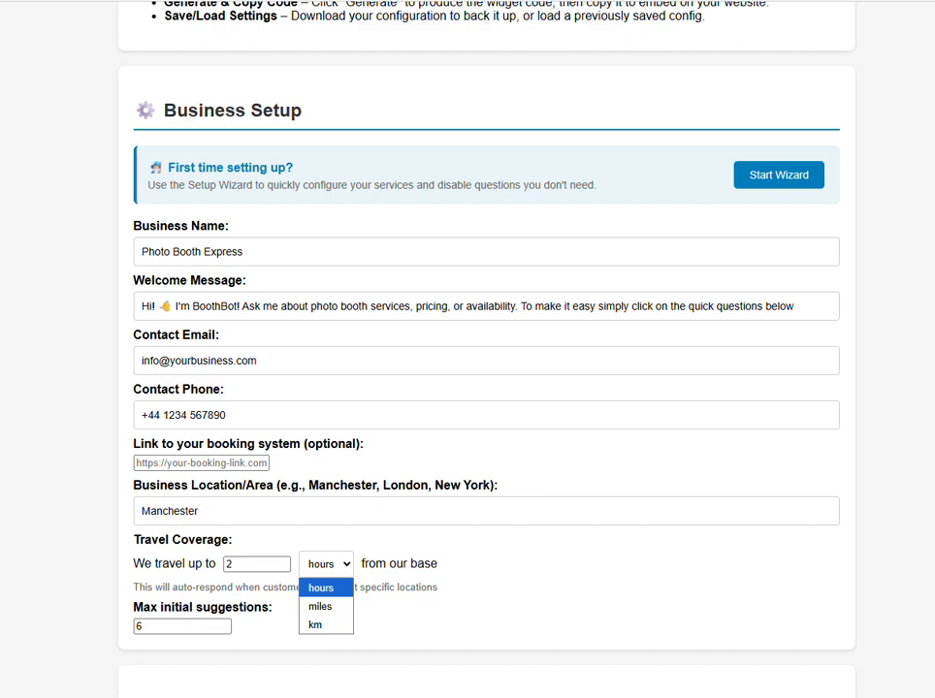
Look over the whole page, from the question sections to the chatbot preview and code area, and return to Business Setup
scroll(466, 388, "down", 20)
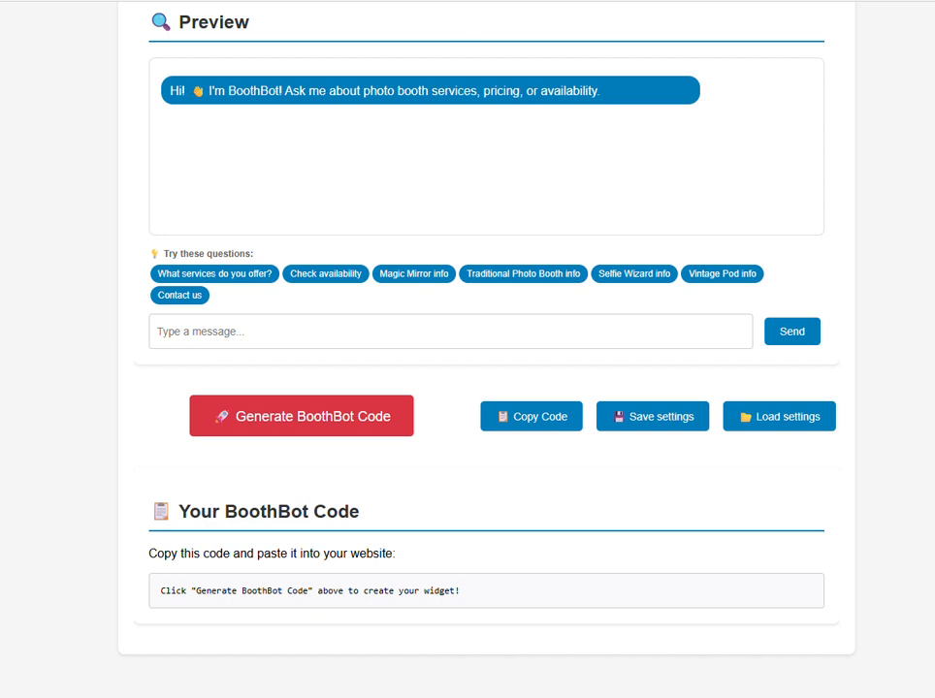
scroll(484, 349, "up", 15)
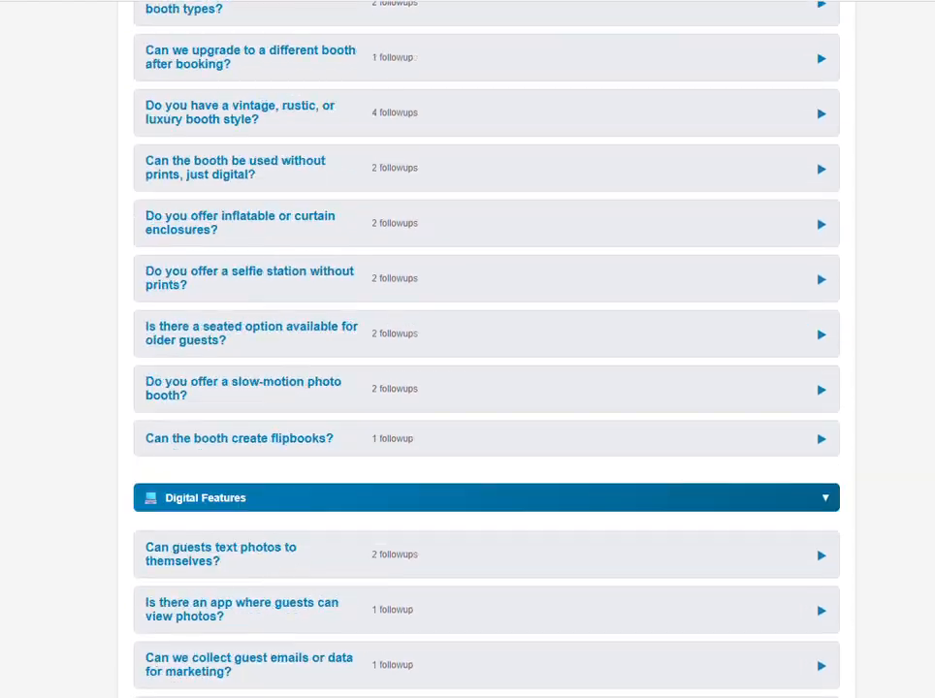
scroll(485, 349, "down", 15)
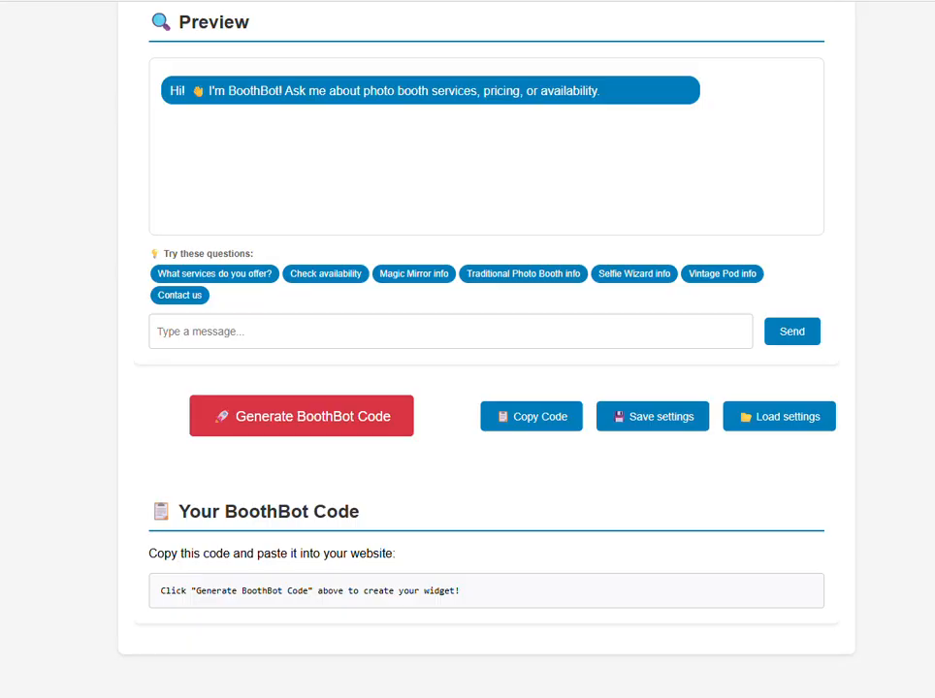
scroll(485, 349, "up", 15)
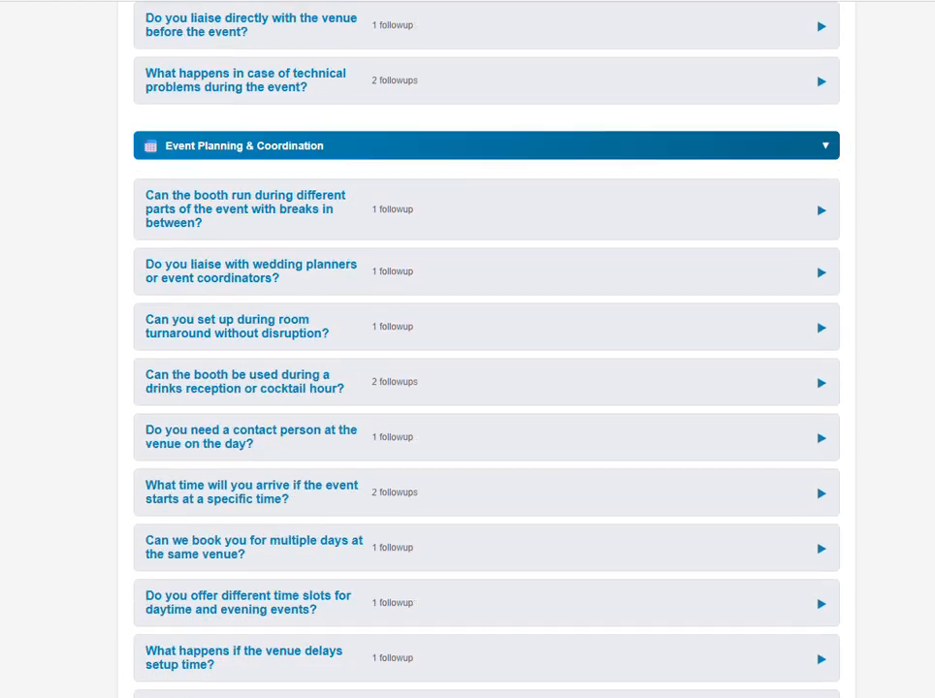
scroll(484, 349, "up", 3)
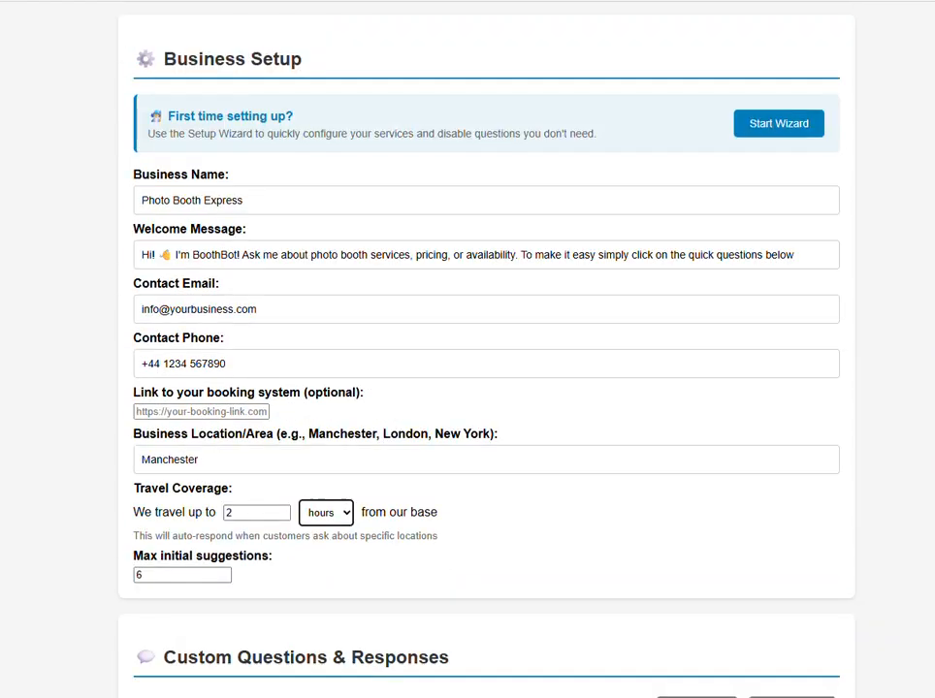
scroll(485, 349, "up", 3)
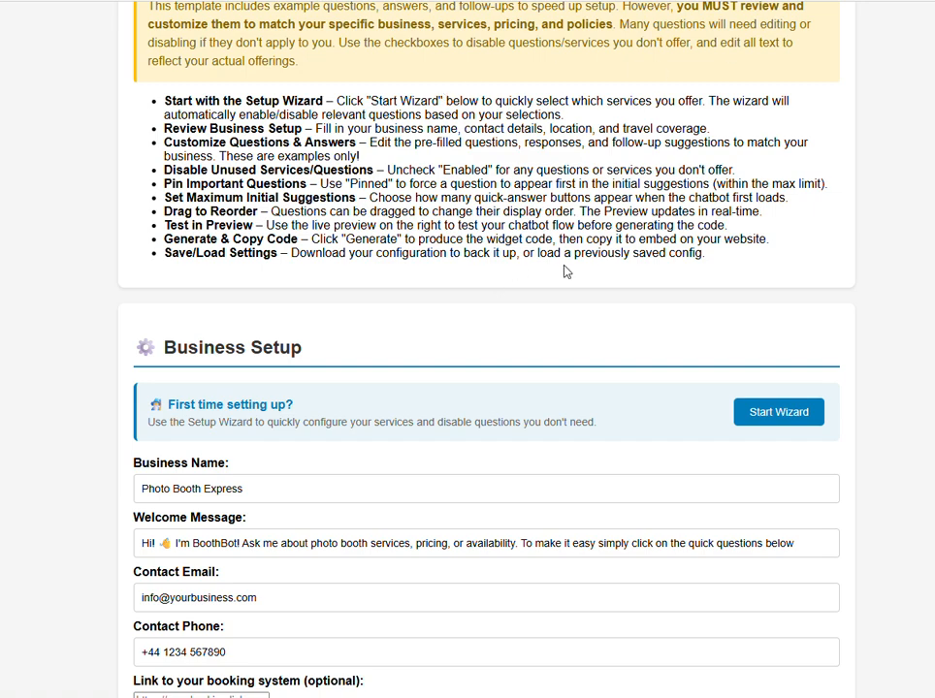
Inspect the "What services do you offer?" question, switching Pinned off and back on, and look over the Service Info Questions
scroll(563, 272, "down", 8)
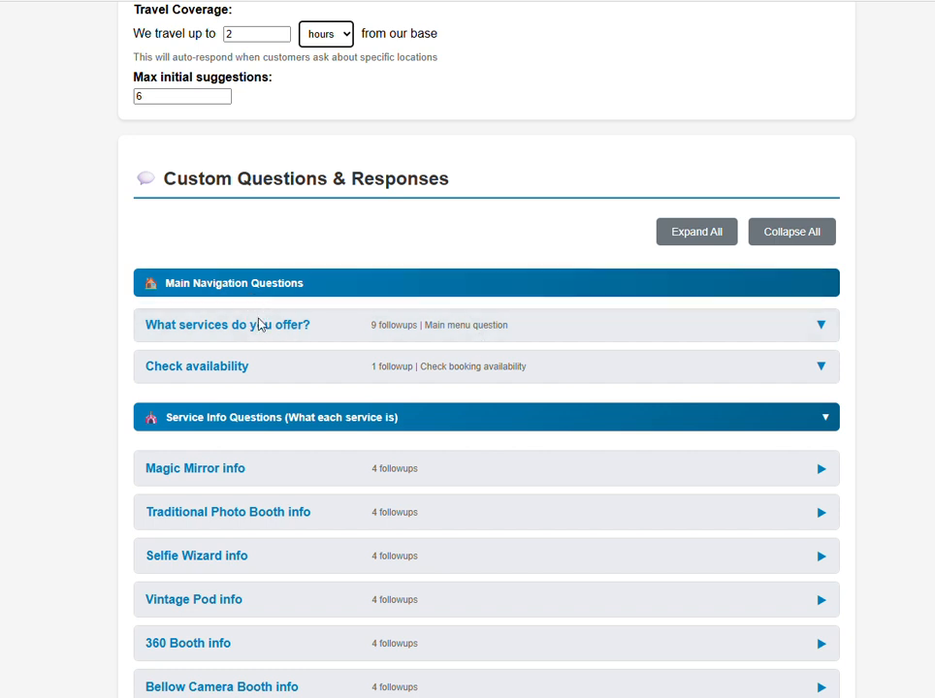
left_click(641, 340)
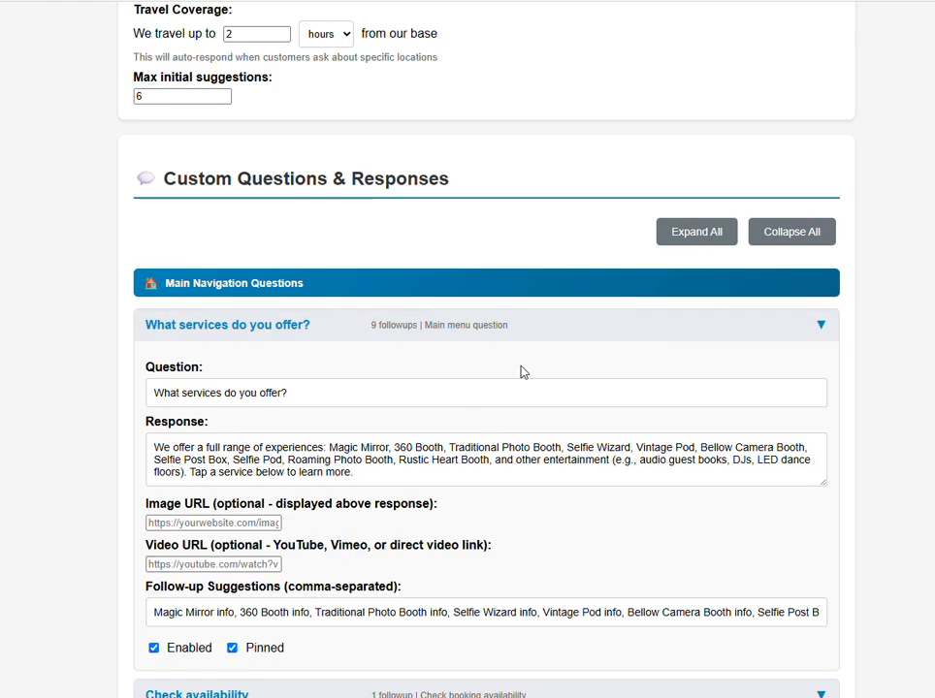
left_click(232, 648)
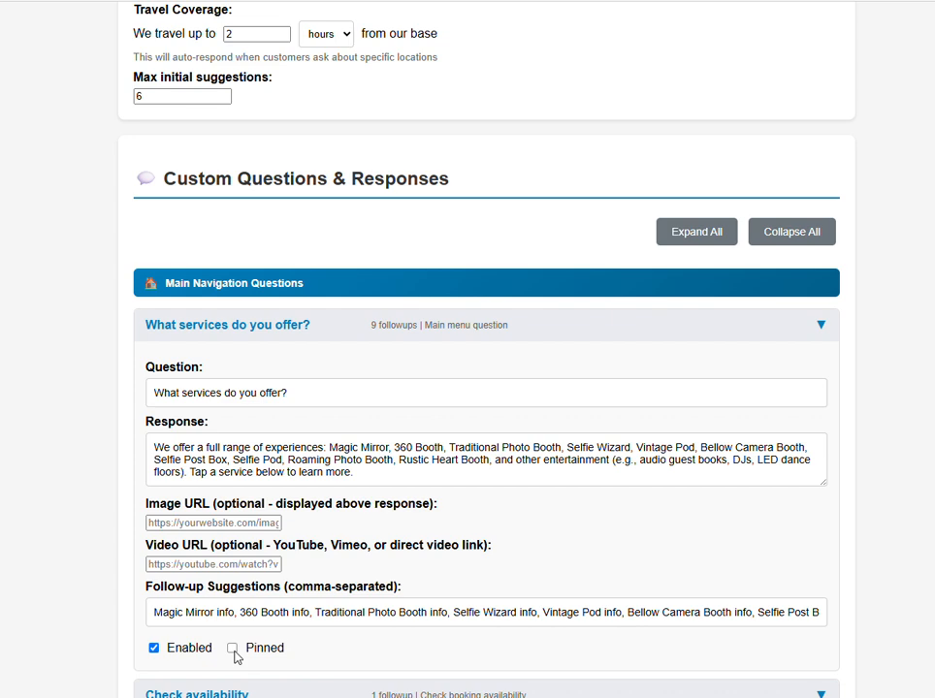
left_click(231, 647)
left_click(630, 334)
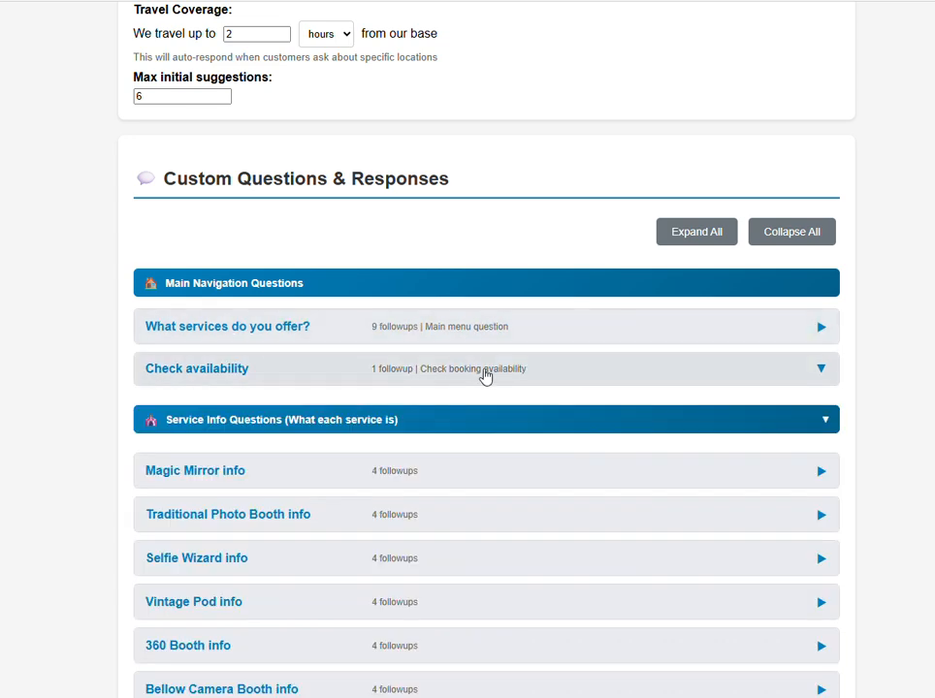
scroll(428, 476, "down", 2)
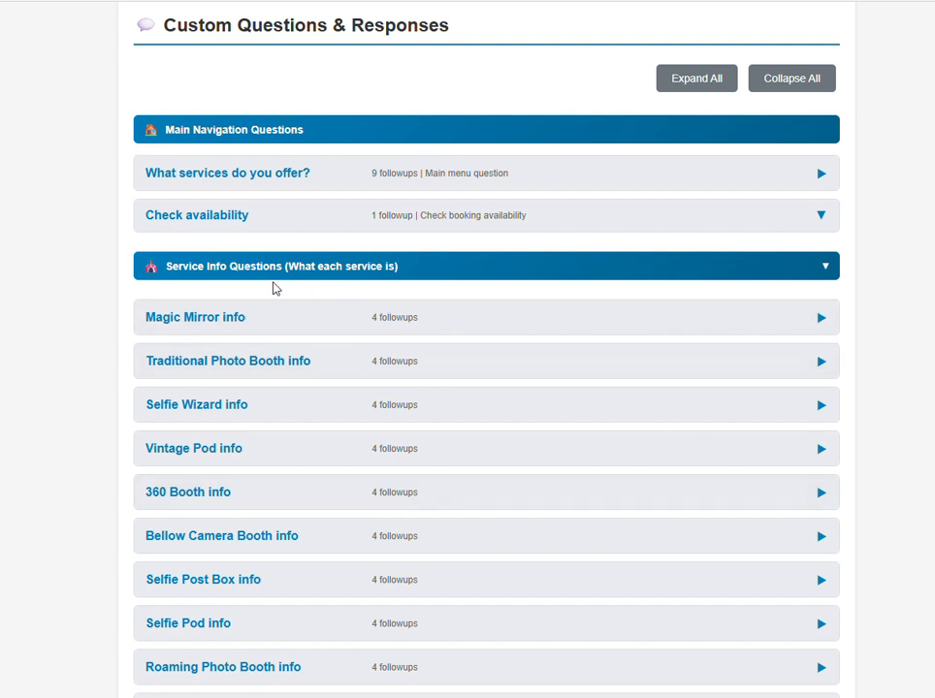
scroll(351, 412, "down", 2)
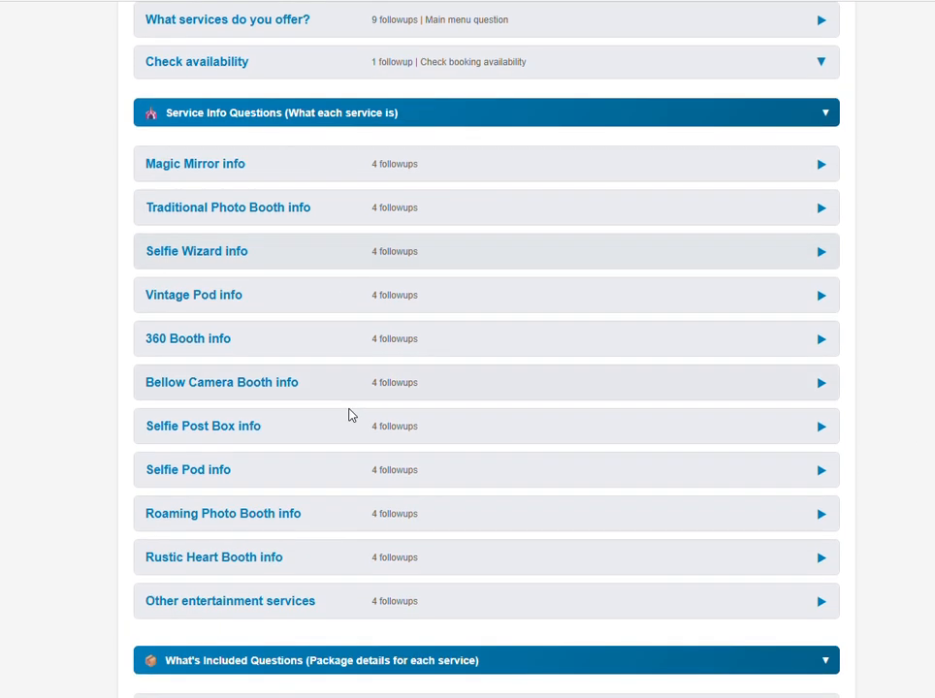
scroll(349, 421, "up", 2)
Start the Setup Wizard from Business Setup and review its list of offered services
scroll(701, 155, "up", 5)
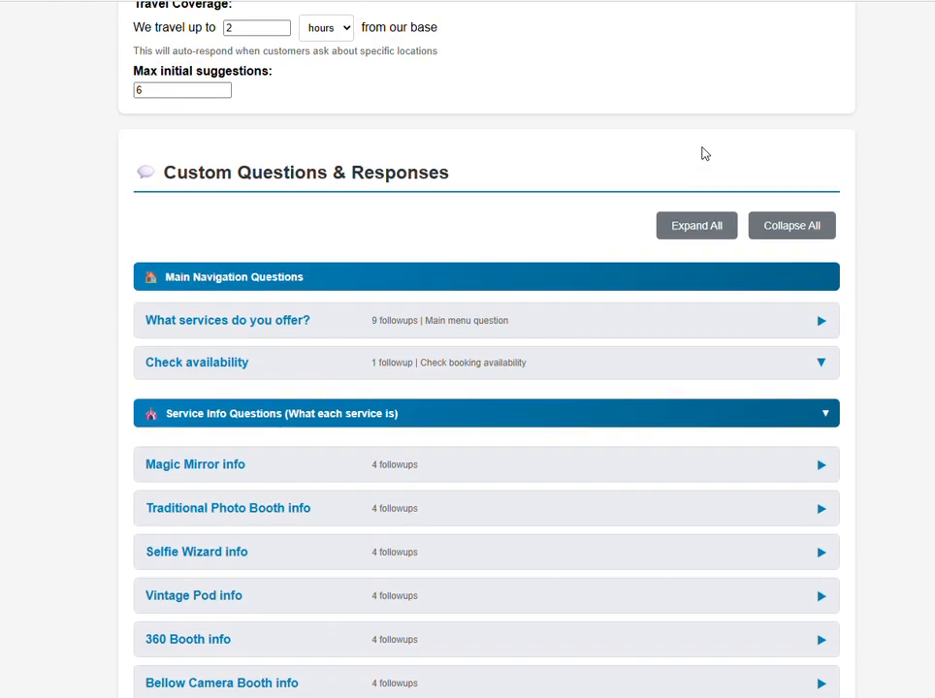
scroll(703, 153, "up", 2)
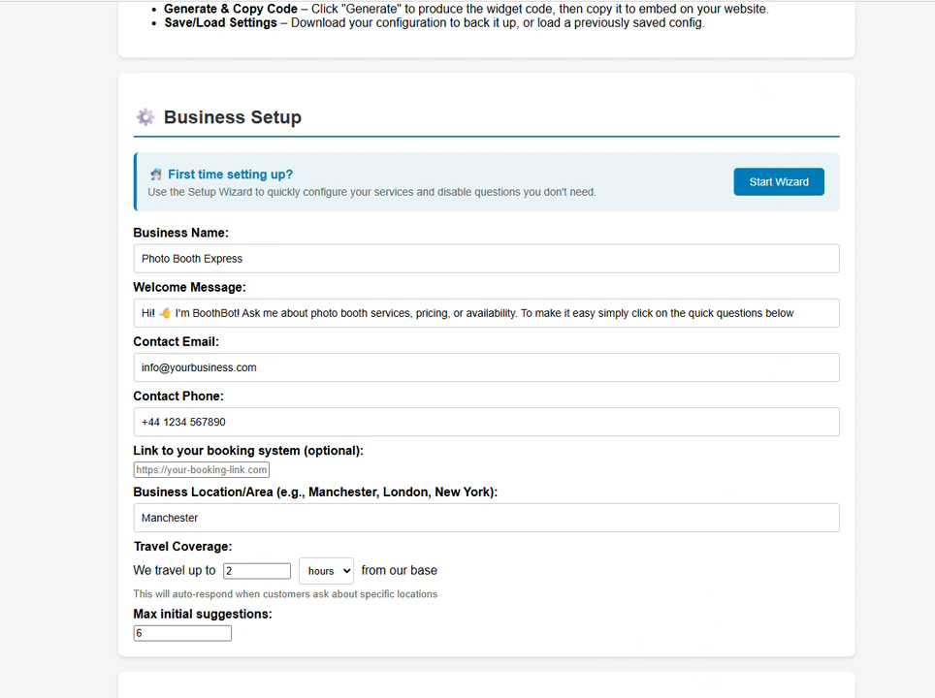
right_click(544, 697)
left_click(783, 184)
scroll(424, 332, "down", 3)
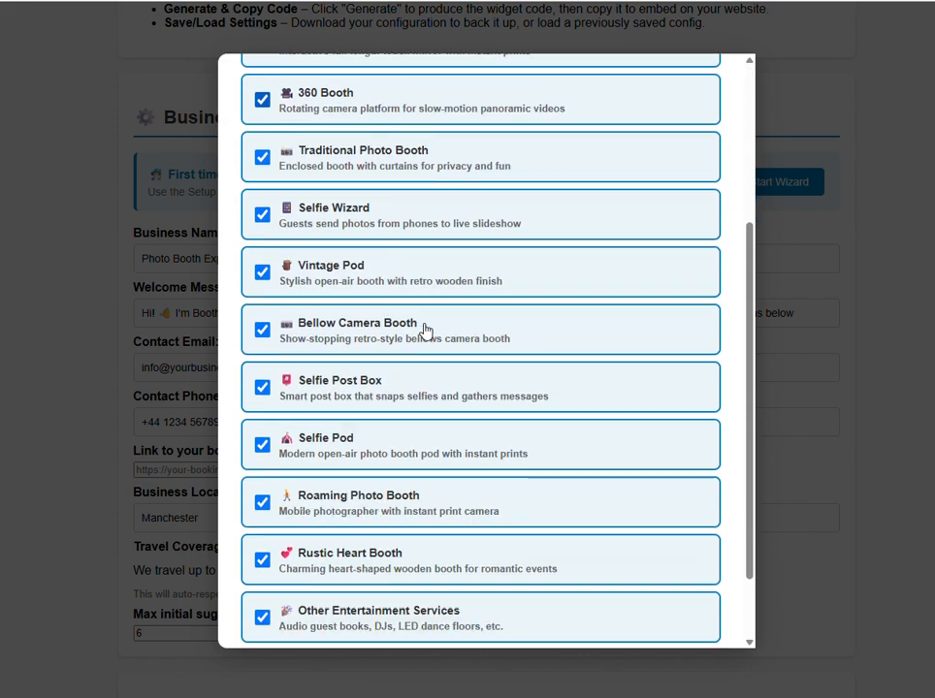
scroll(423, 330, "up", 3)
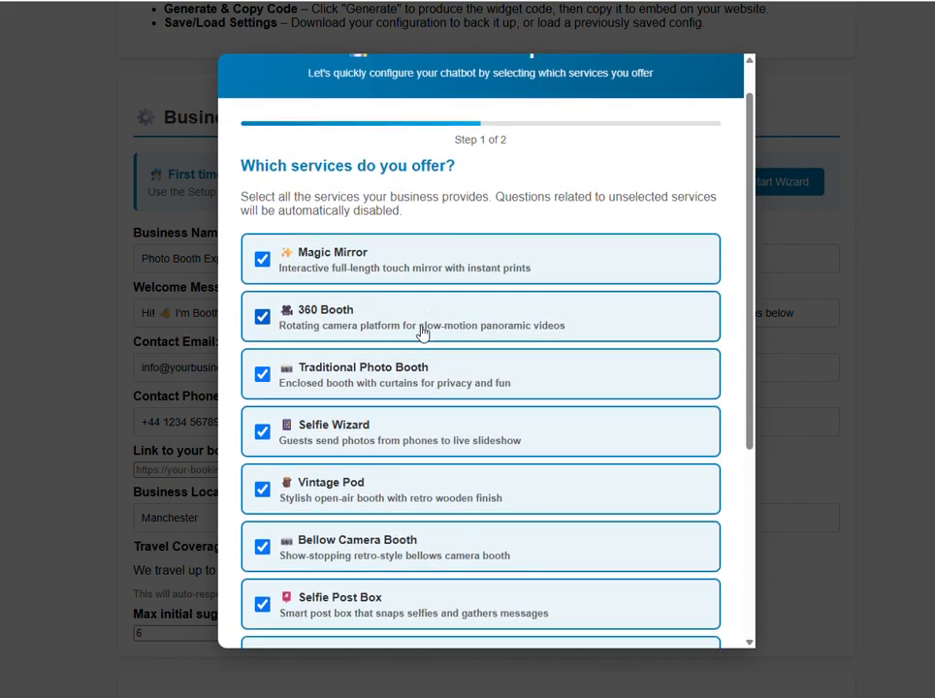
scroll(424, 365, "up", 1)
Deselect 360 Booth, Traditional Photo Booth, Selfie Wizard, Vintage Pod, Bellow Camera Booth and Selfie Post Box in the services list
left_click(427, 366)
left_click(425, 426)
left_click(427, 481)
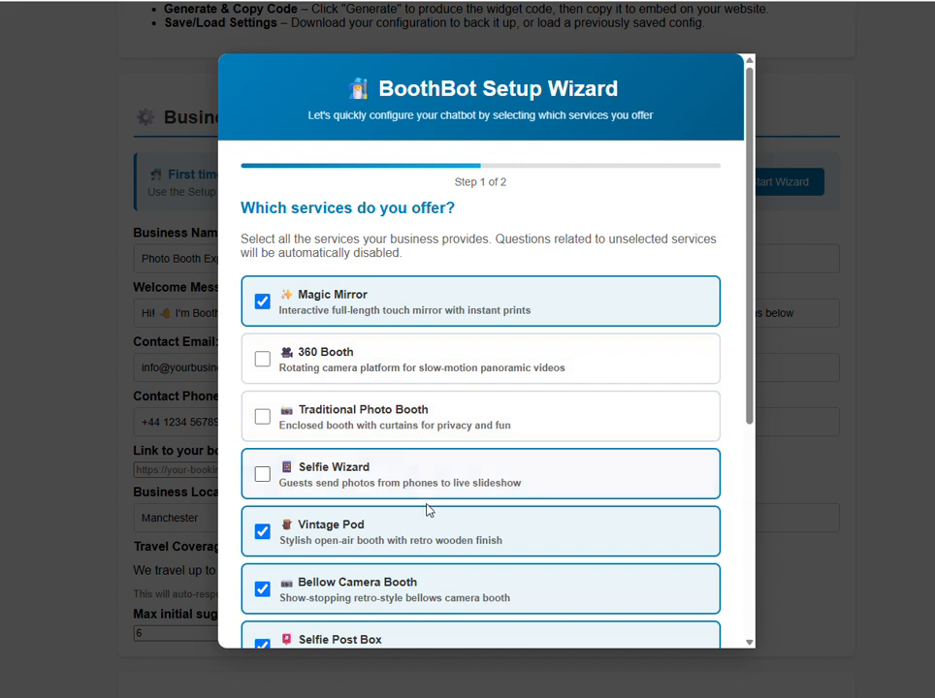
left_click(480, 519)
scroll(478, 514, "down", 2)
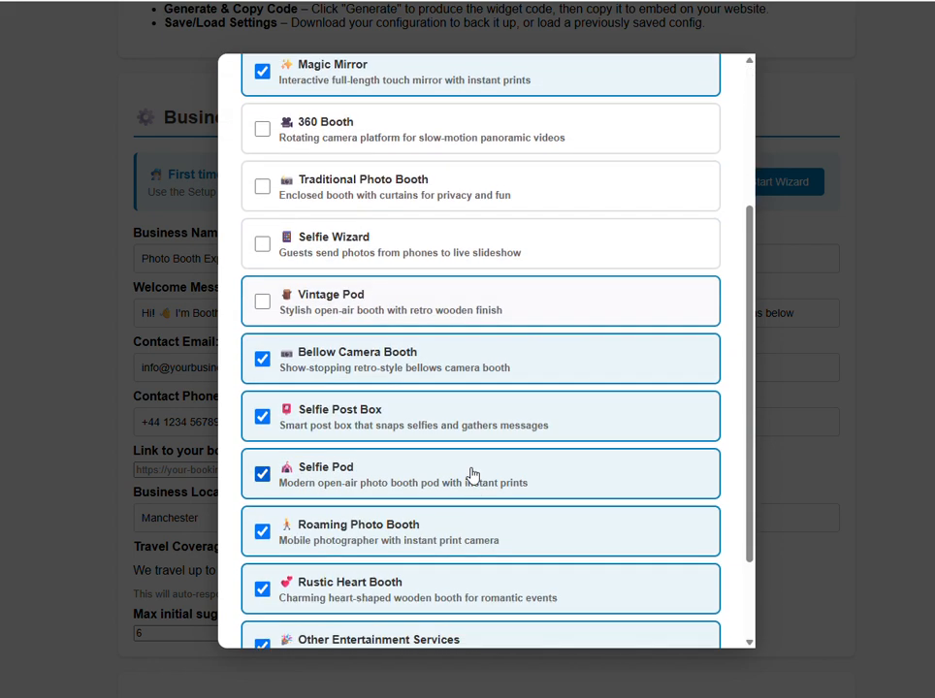
left_click(458, 388)
left_click(464, 431)
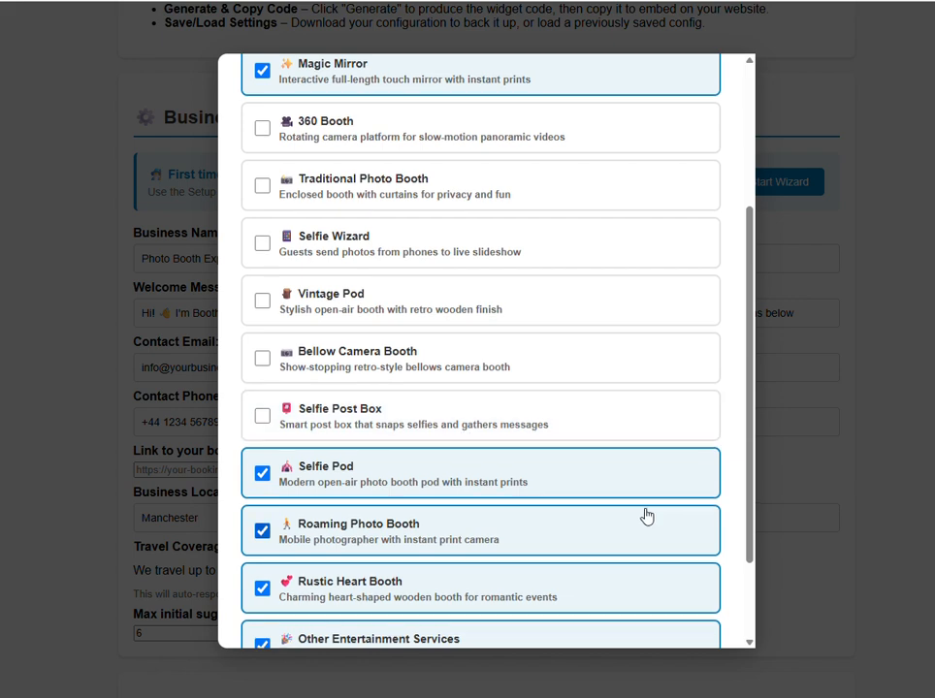
Continue to the wizard's configuration summary and finish the setup with the chosen services
scroll(649, 533, "down", 1)
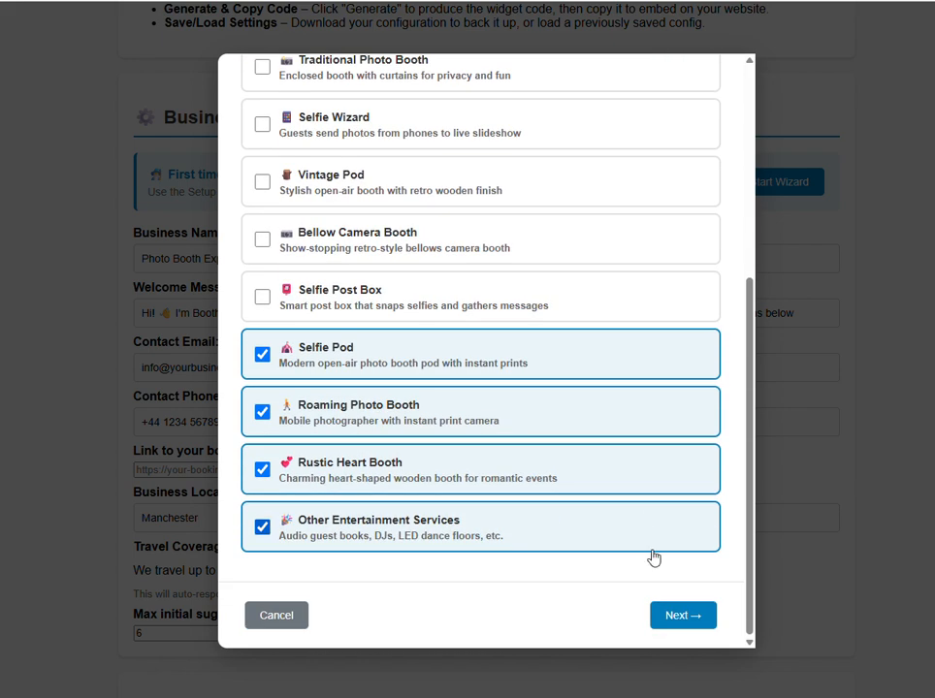
left_click(671, 618)
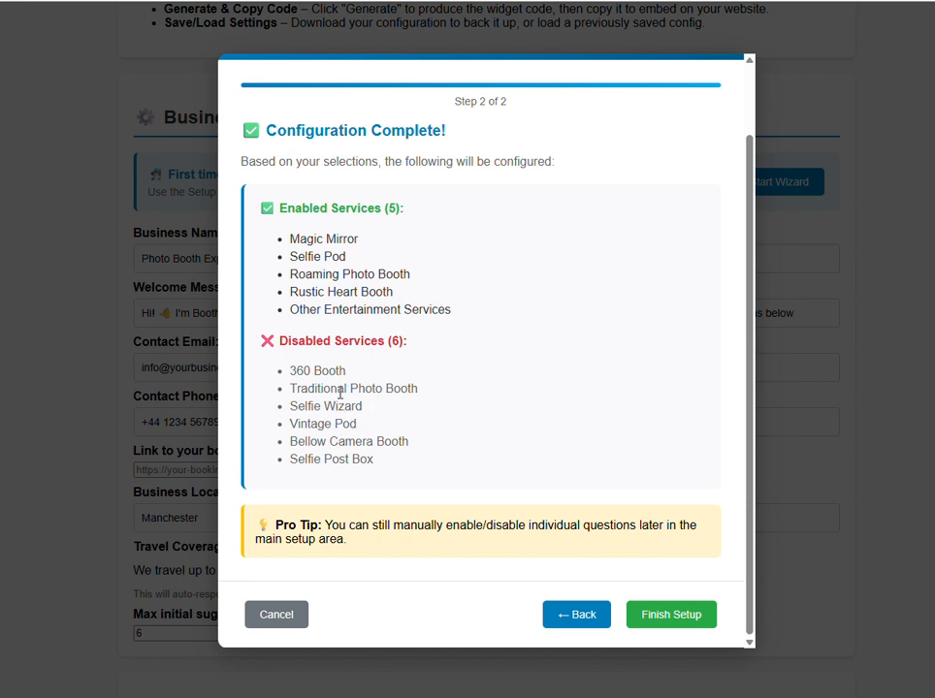
left_click(673, 617)
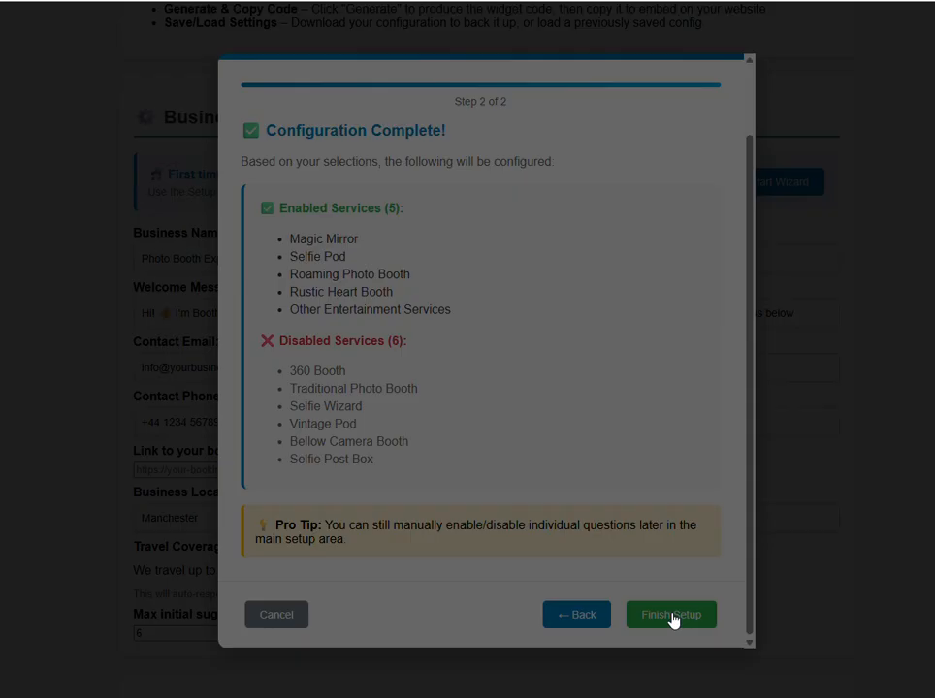
left_click(615, 126)
Test the chatbot preview by asking the suggested question "What services do you offer?"
scroll(601, 203, "down", 2)
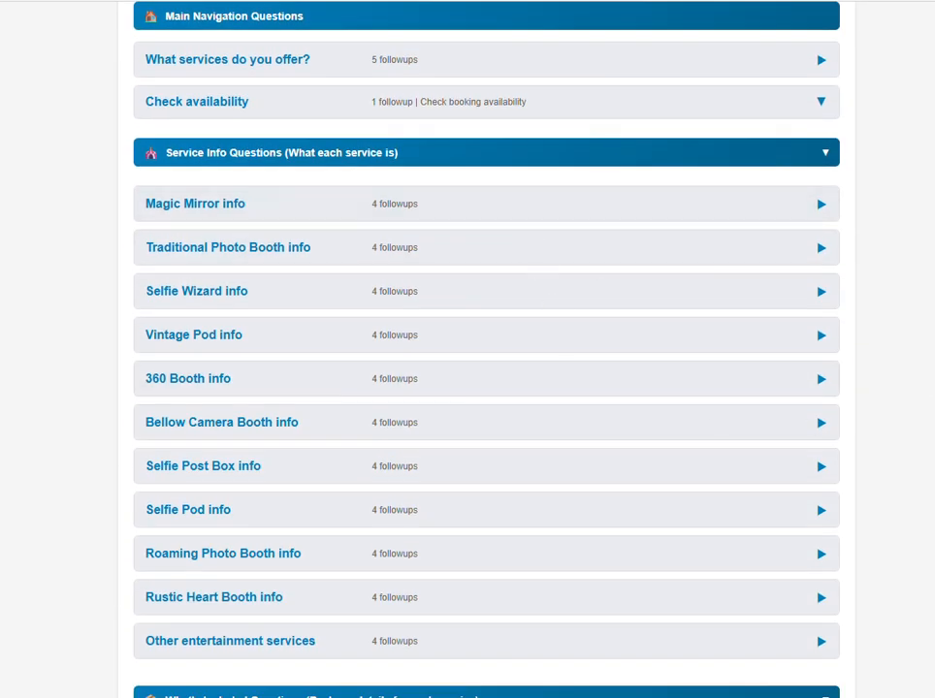
scroll(484, 349, "down", 20)
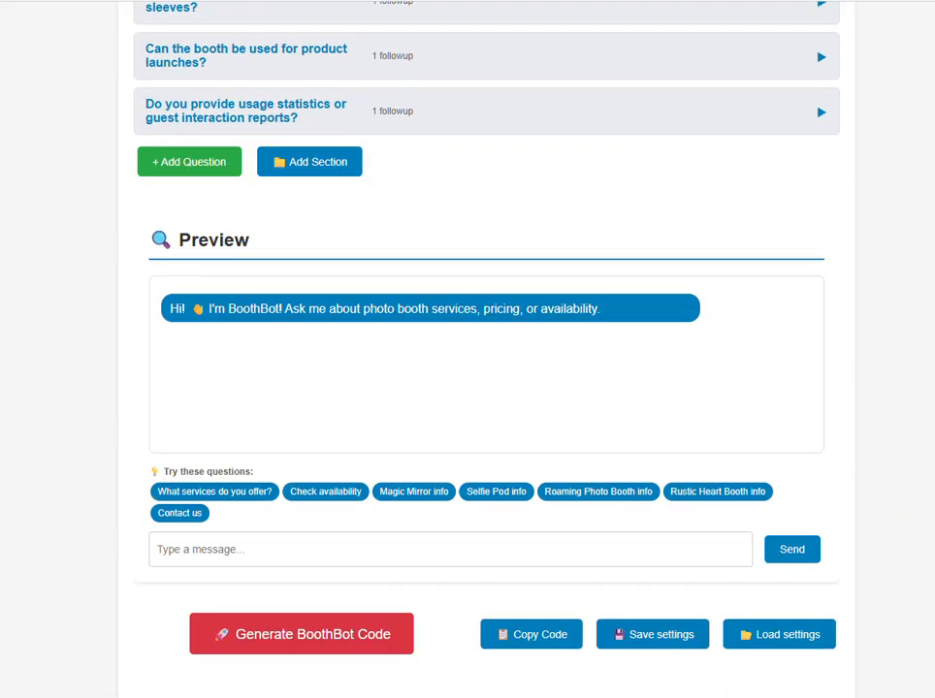
left_click(262, 493)
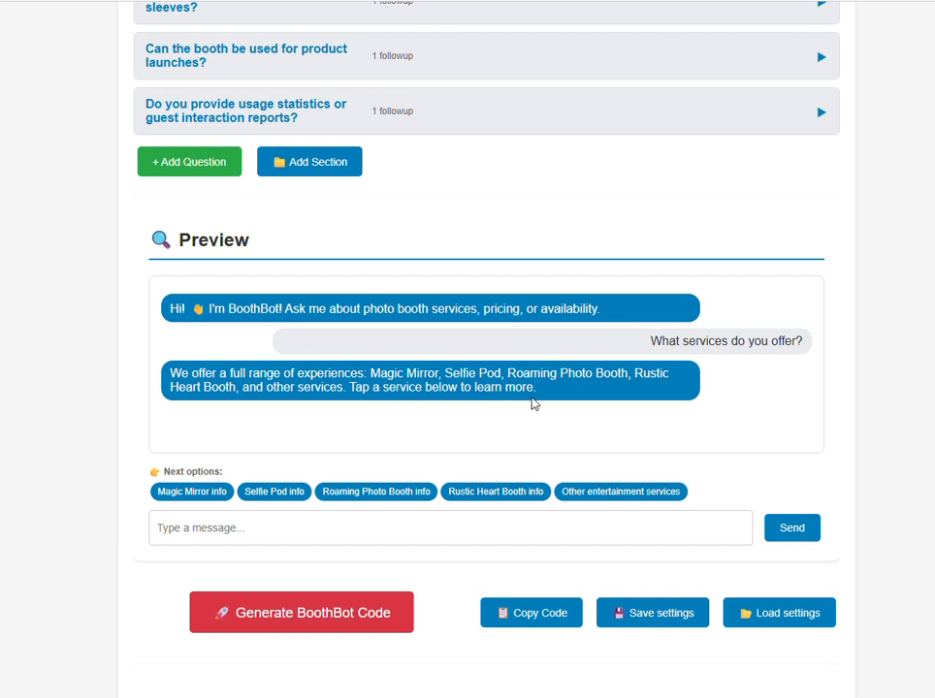
Expand the 360 Booth info question under Service Info Questions and check its response, follow-up suggestions, and Enabled and Pinned options
scroll(484, 388, "up", 20)
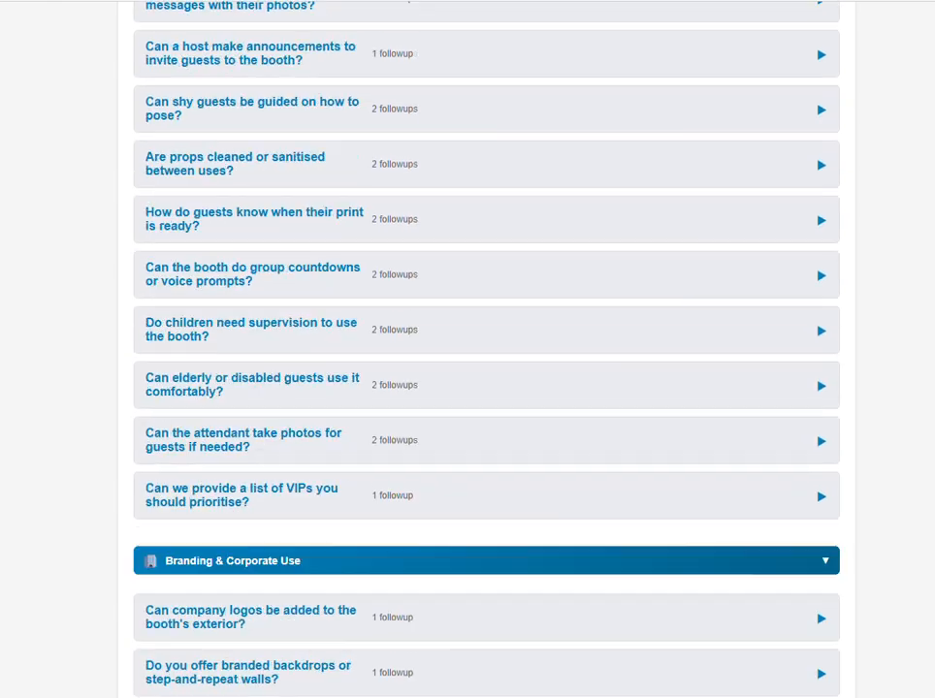
scroll(484, 388, "up", 20)
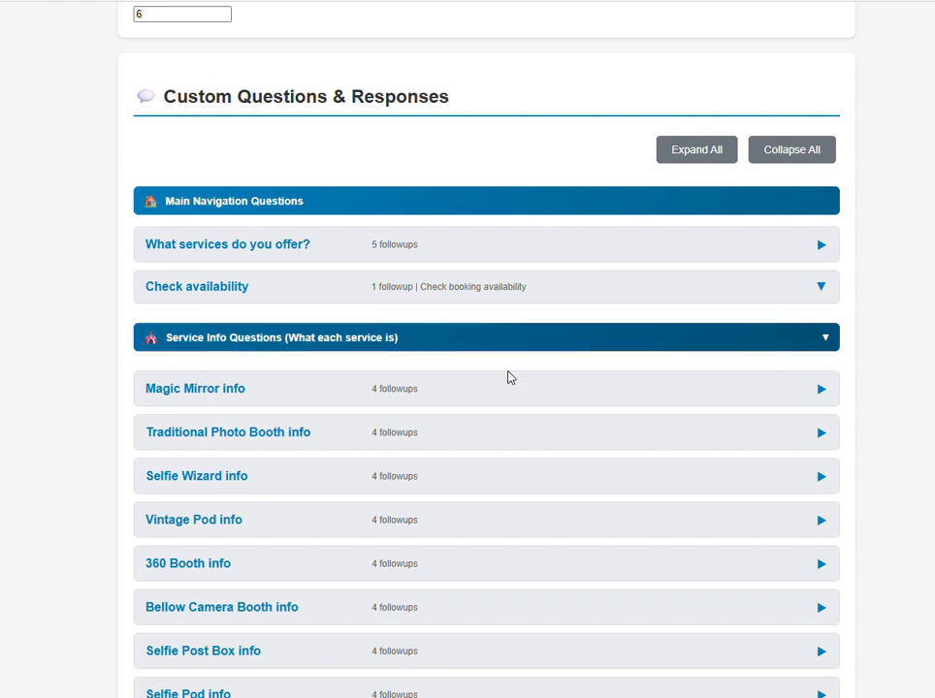
left_click(261, 563)
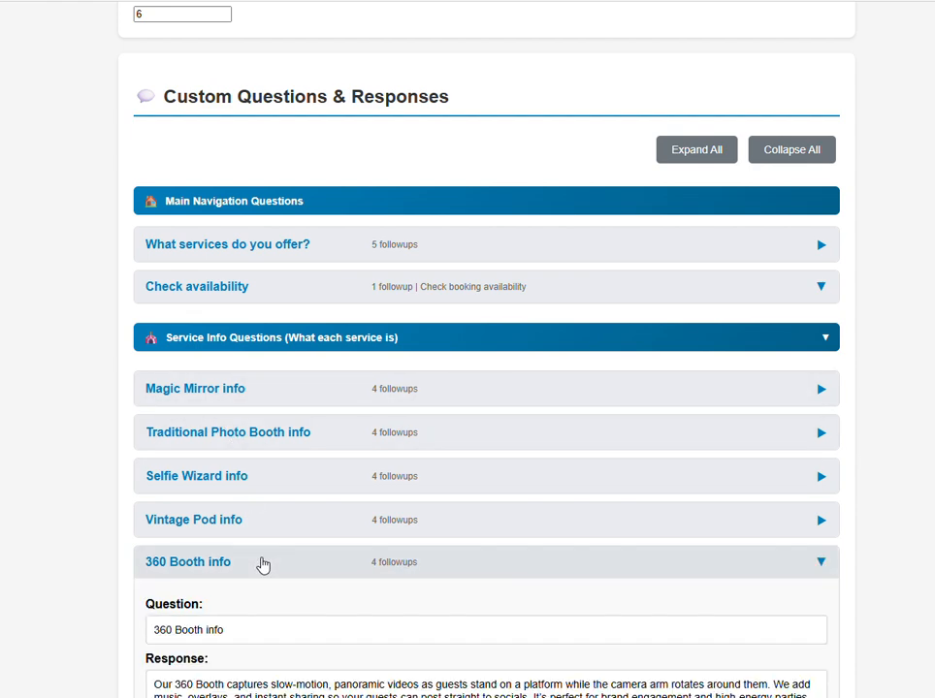
scroll(256, 578, "down", 3)
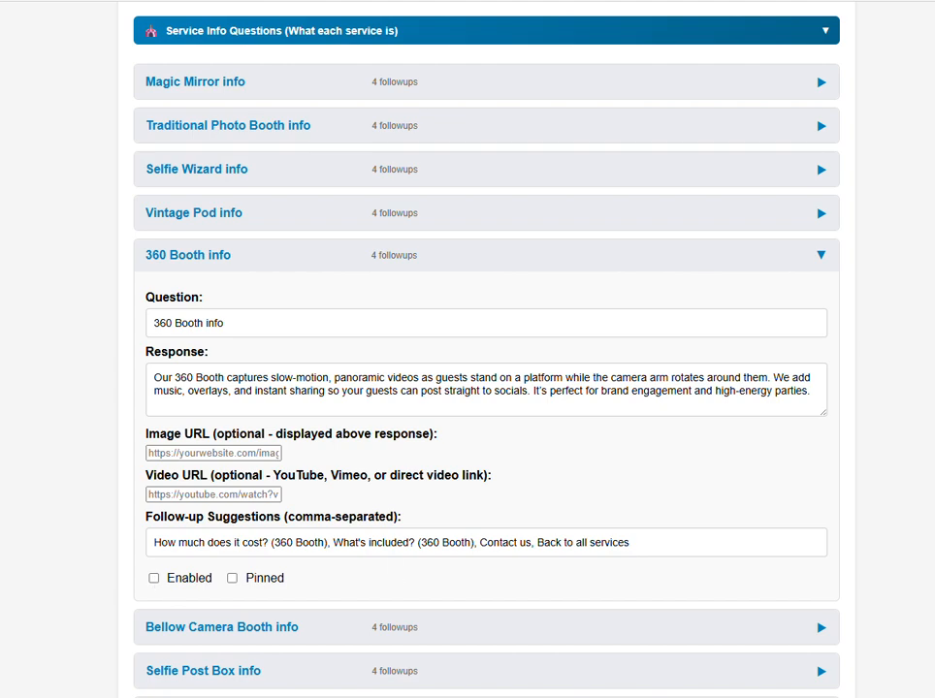
scroll(485, 388, "up", 15)
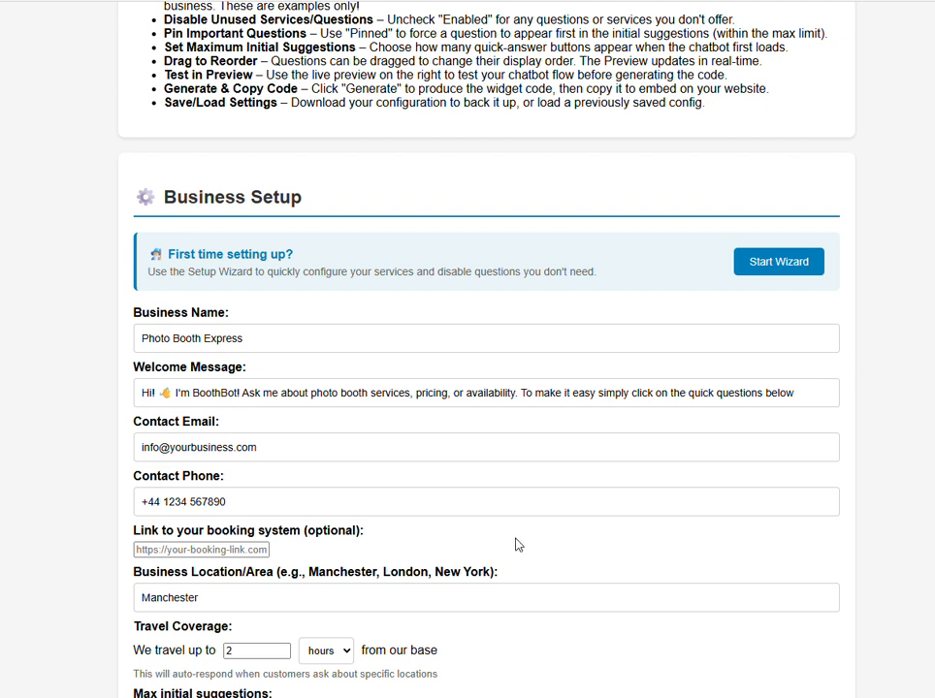
scroll(523, 558, "down", 5)
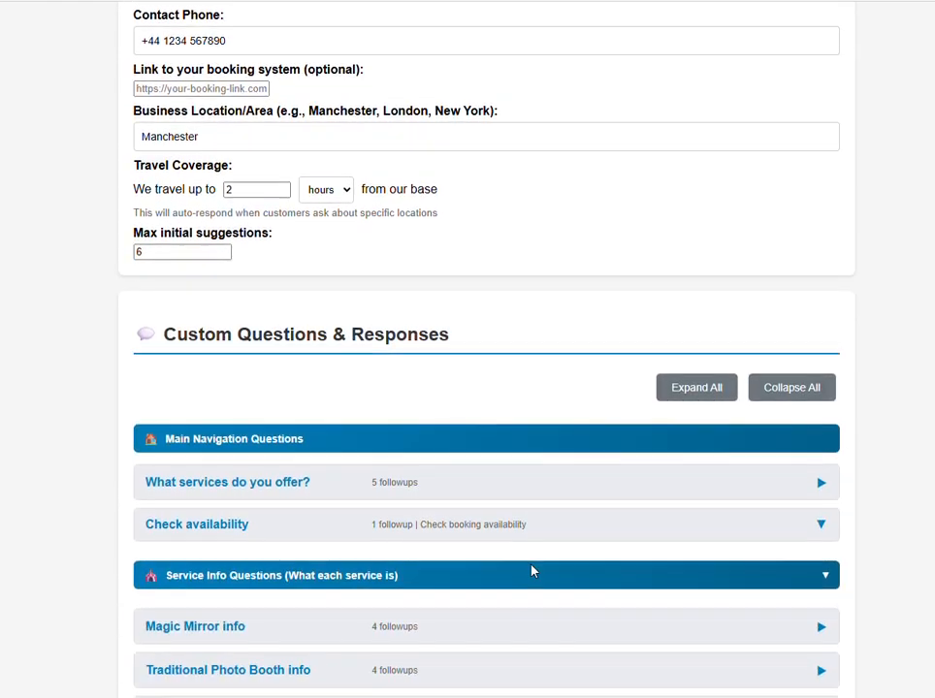
scroll(532, 572, "down", 5)
scroll(470, 486, "down", 3)
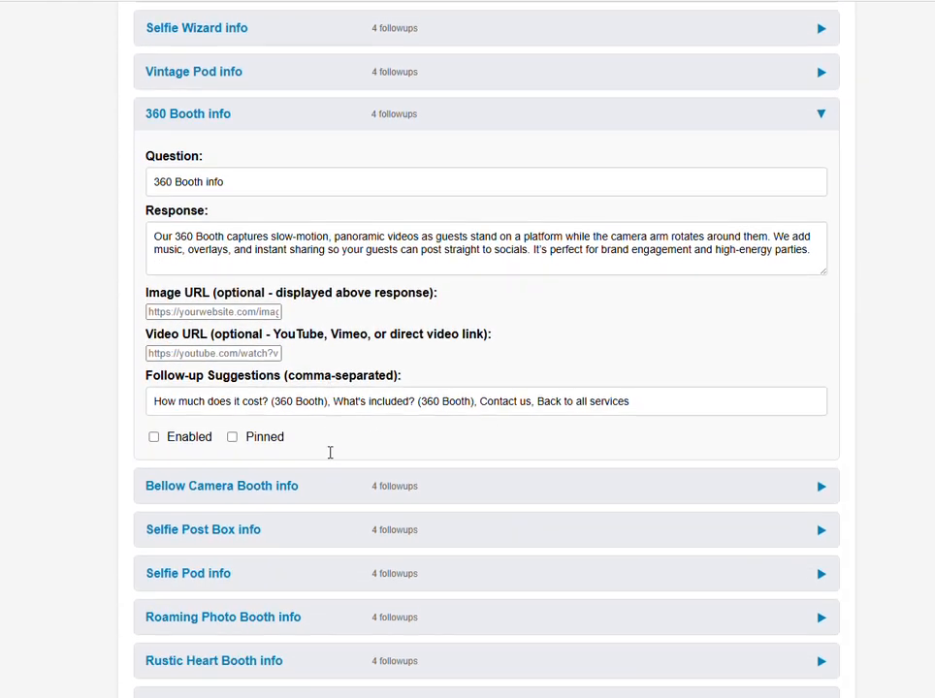
Expand the 360 Booth question under What's Included Questions, review its package response, and collapse it again
scroll(329, 450, "up", 4)
scroll(267, 317, "down", 7)
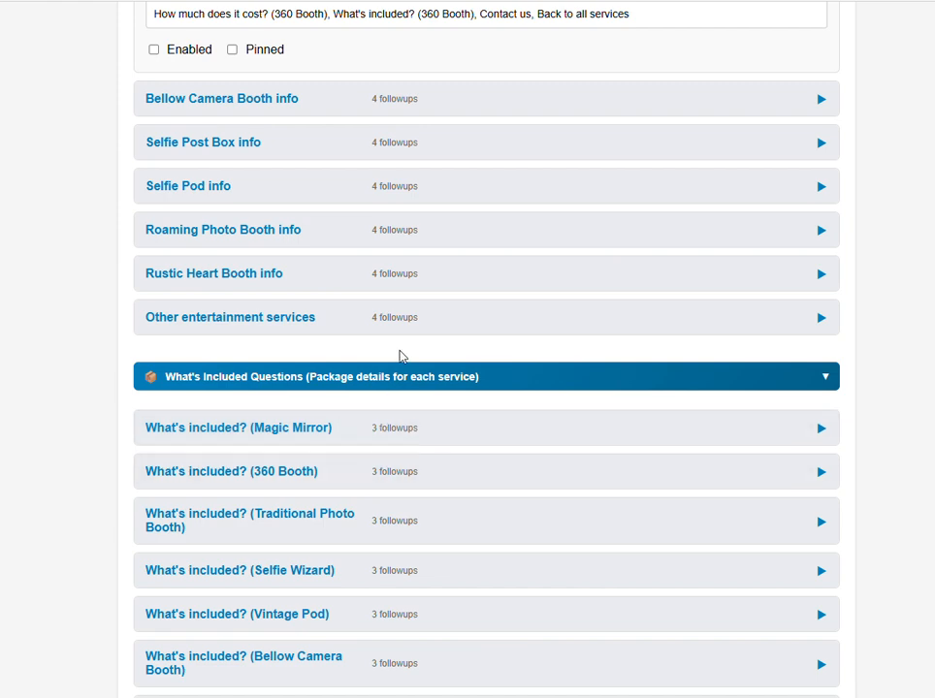
scroll(311, 485, "down", 1)
scroll(310, 506, "down", 7)
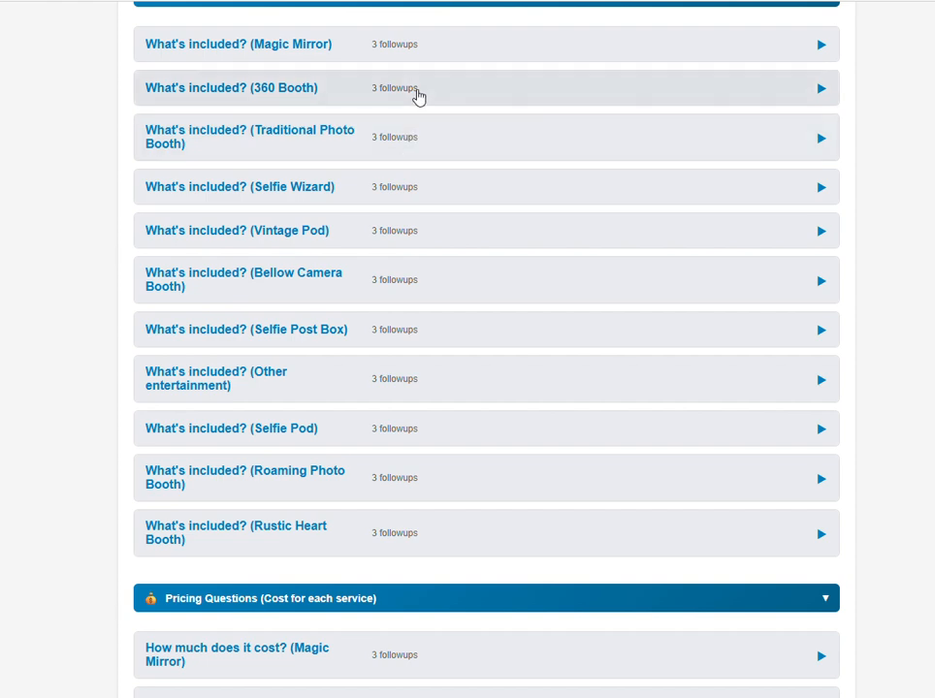
left_click(415, 93)
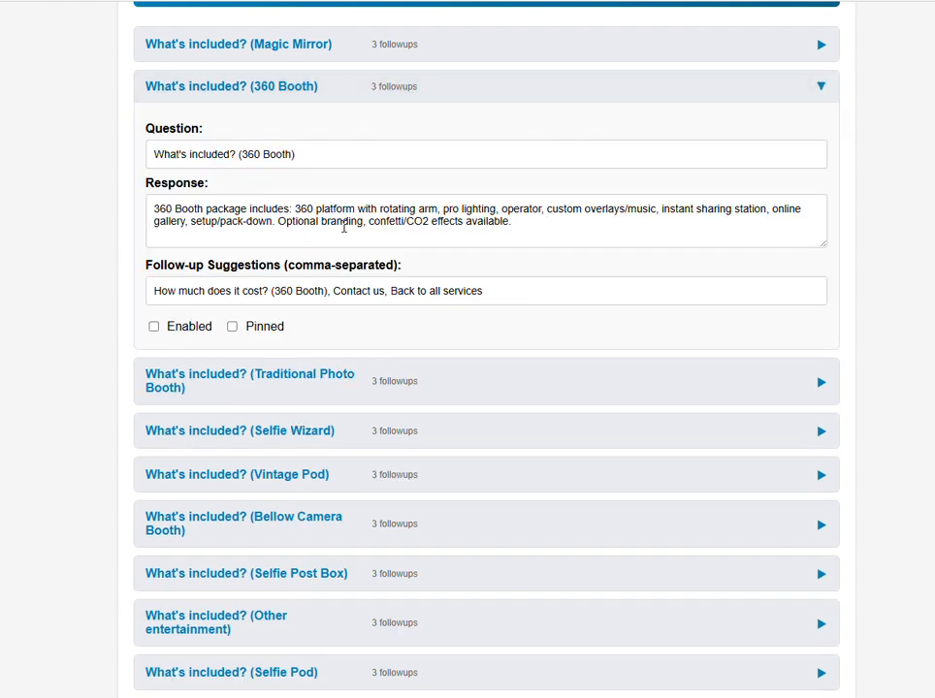
left_click(382, 87)
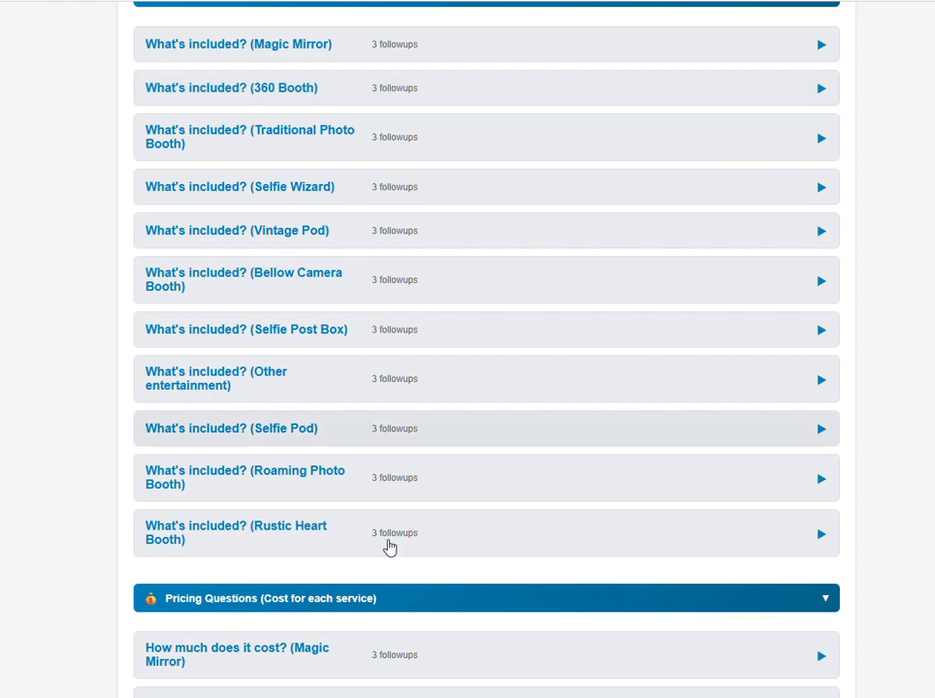
Under Pricing Questions, replace the price range in the Magic Mirror cost response with £325
scroll(386, 542, "down", 5)
left_click(434, 439)
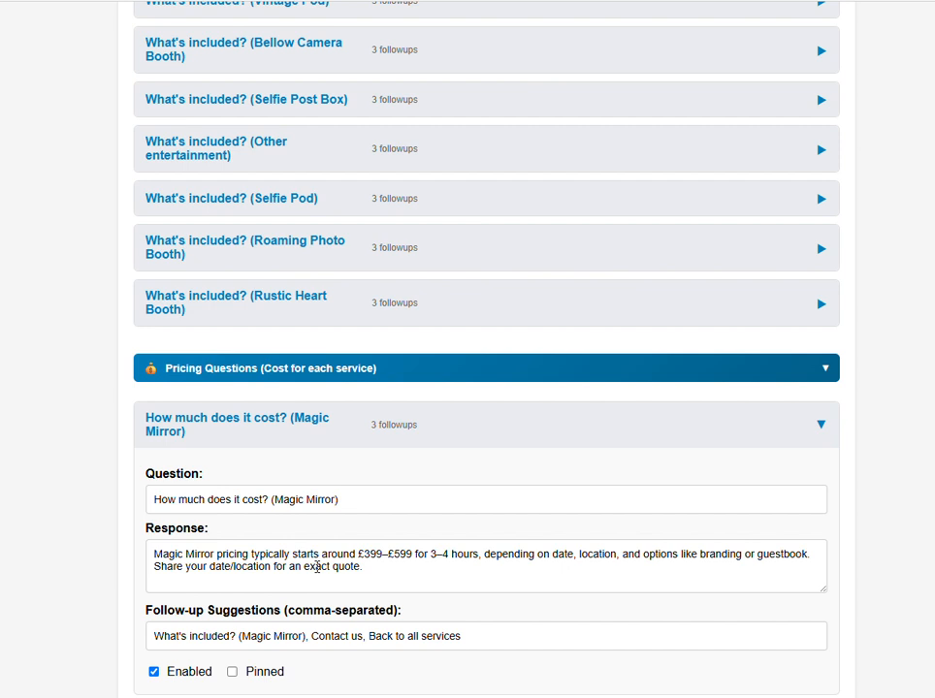
scroll(323, 566, "down", 1)
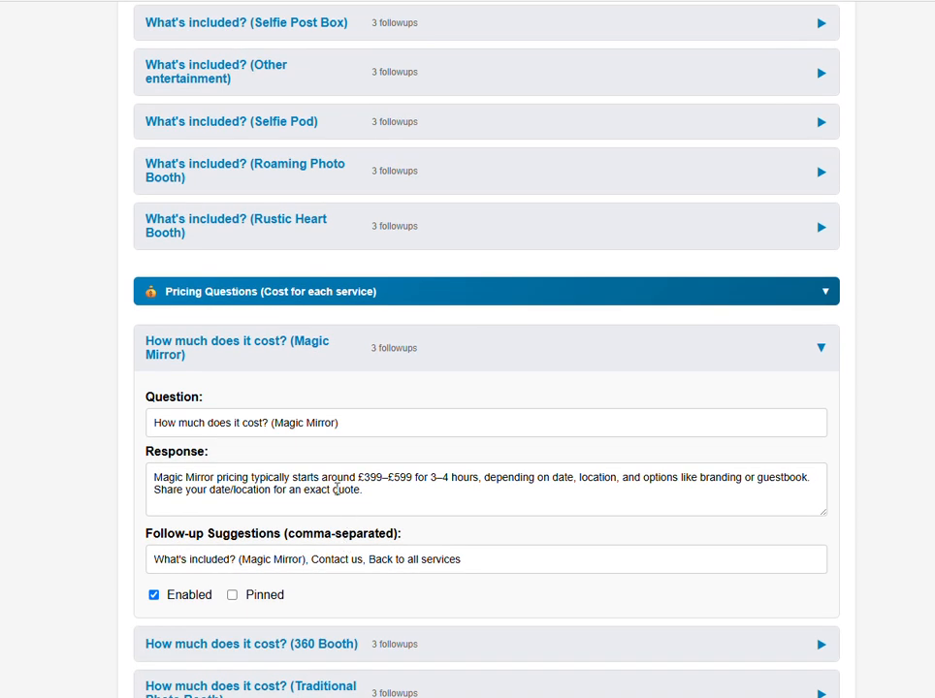
left_click(411, 477)
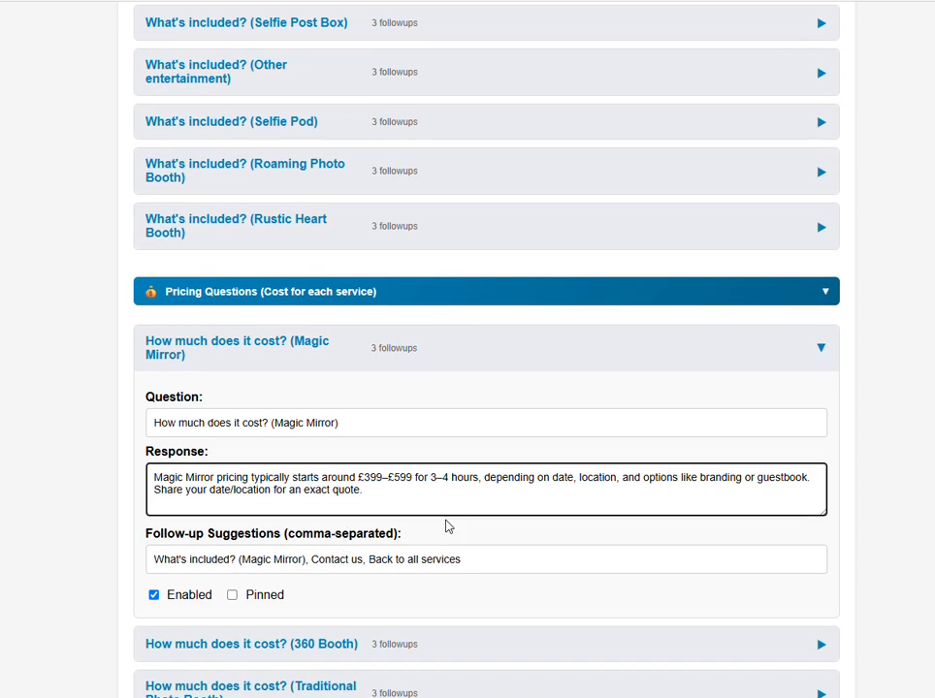
key("BackSpace")
key("BackSpace")
key("BackSpace")
key("BackSpace")
key("BackSpace")
key("BackSpace")
key("BackSpace")
key("BackSpace")
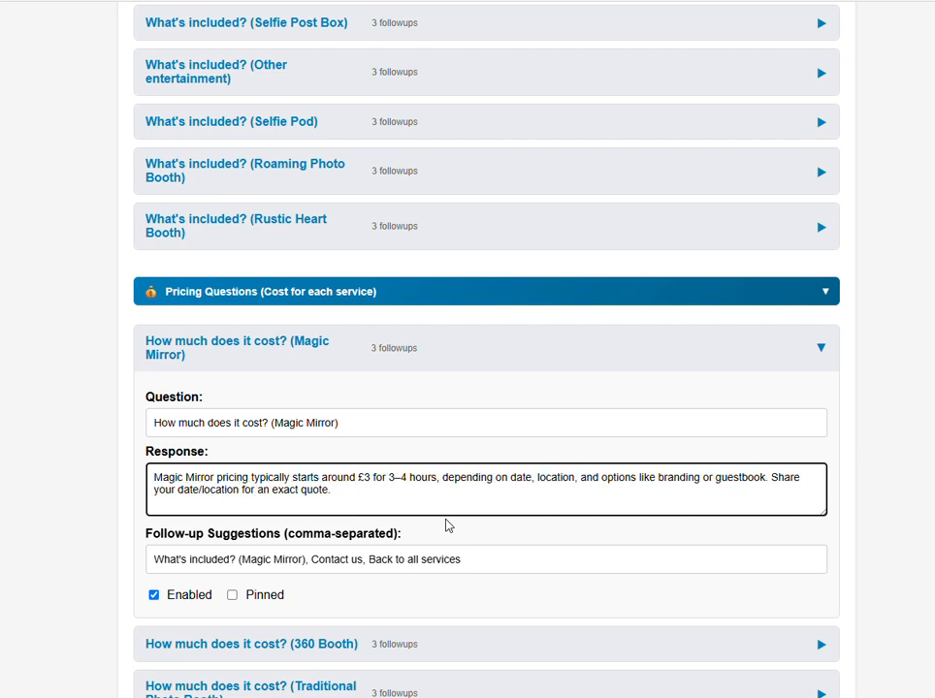
type("325")
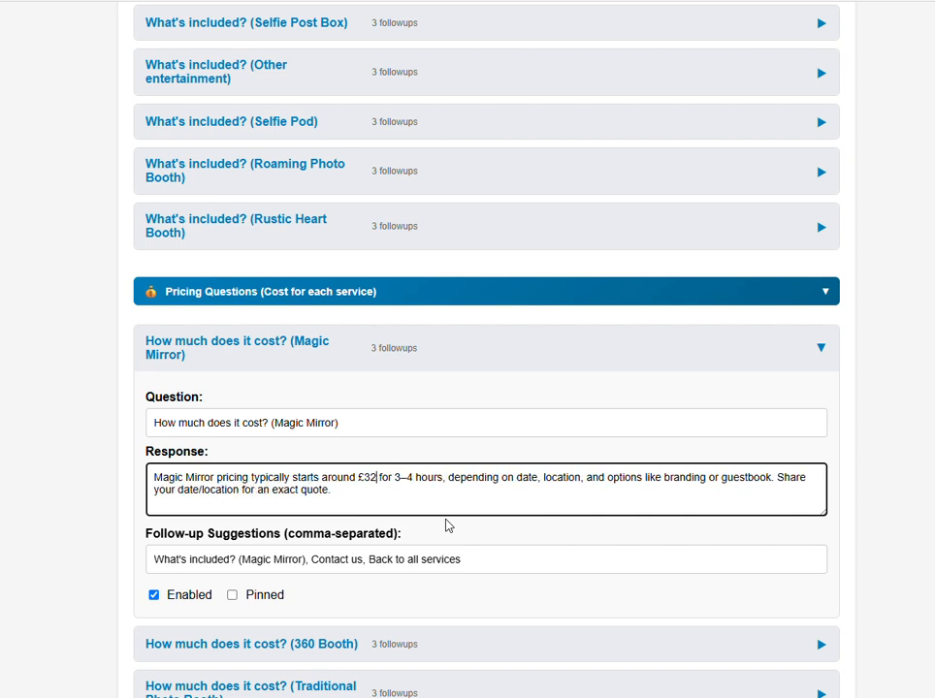
Test the edited pricing in the chatbot preview by asking about services, Magic Mirror info and the Magic Mirror cost
scroll(484, 349, "down", 20)
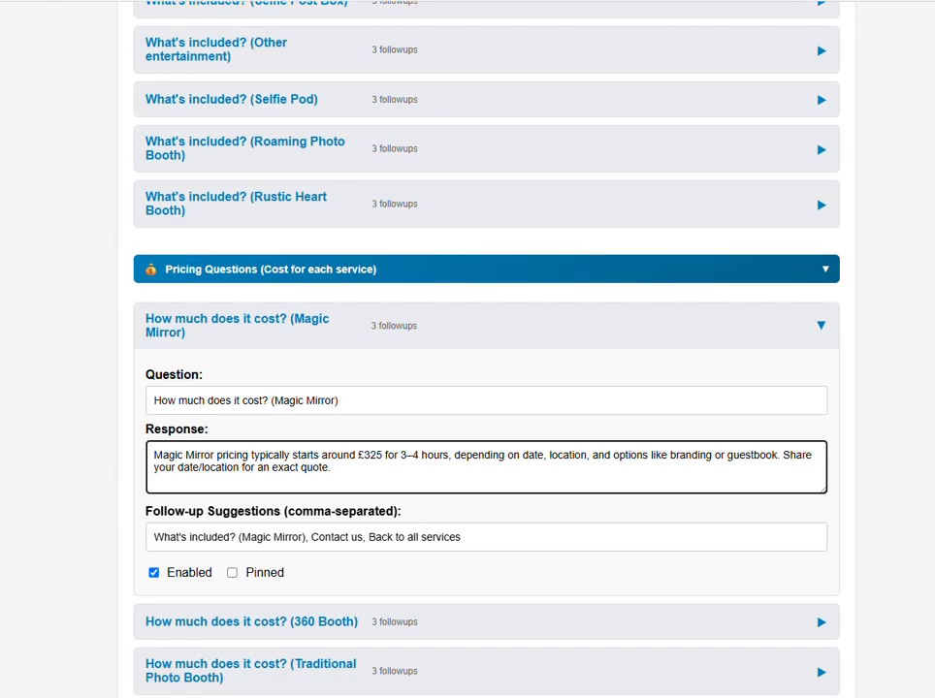
scroll(304, 310, "down", 1)
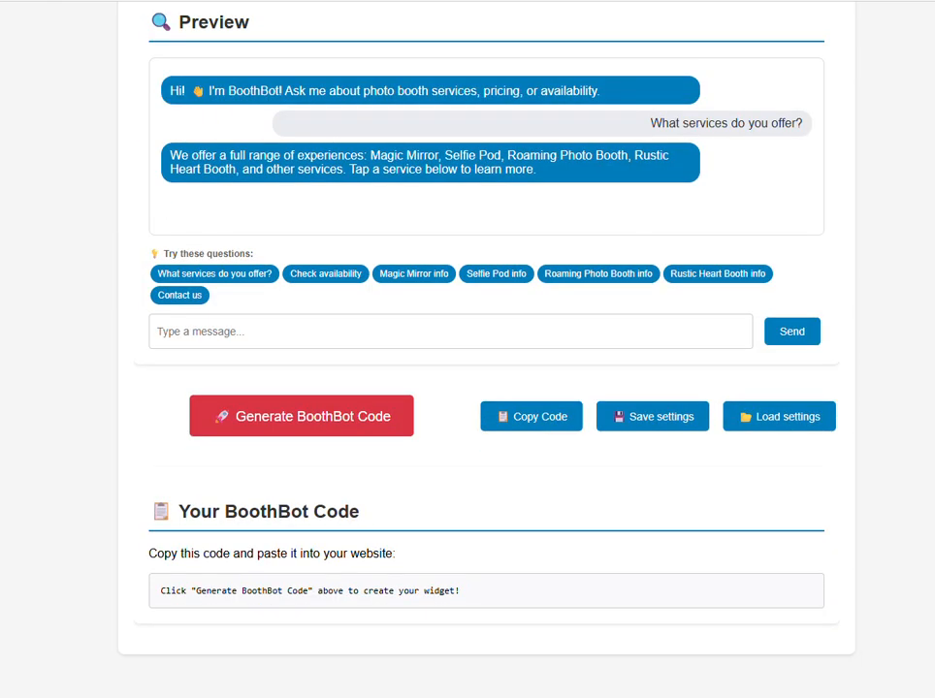
left_click(246, 277)
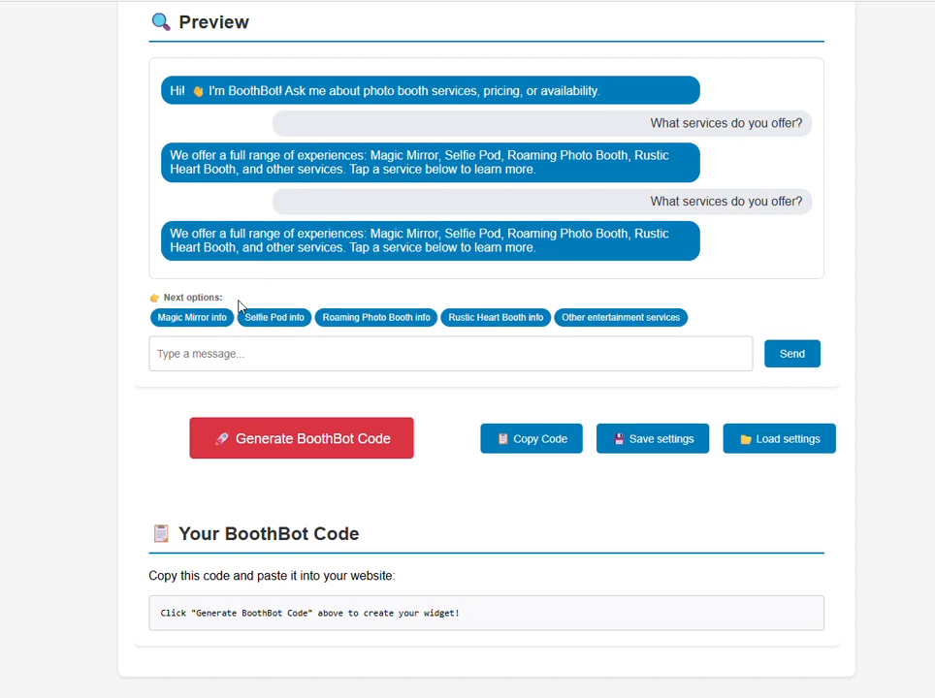
left_click(190, 319)
left_click(208, 427)
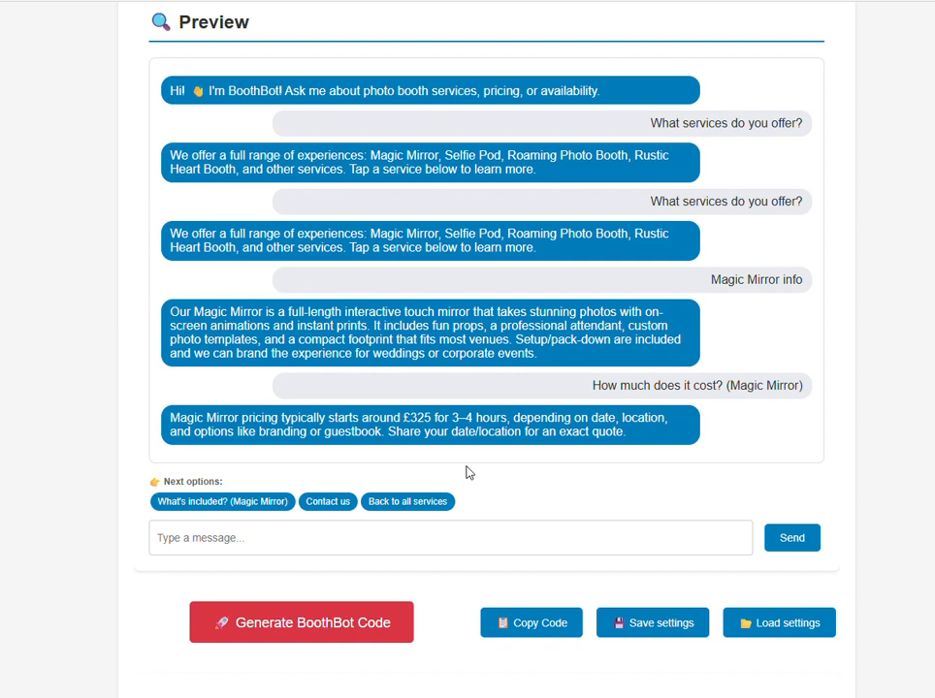
Generate the BoothBot code, copy it for the website, and view the resulting script
scroll(446, 544, "down", 1)
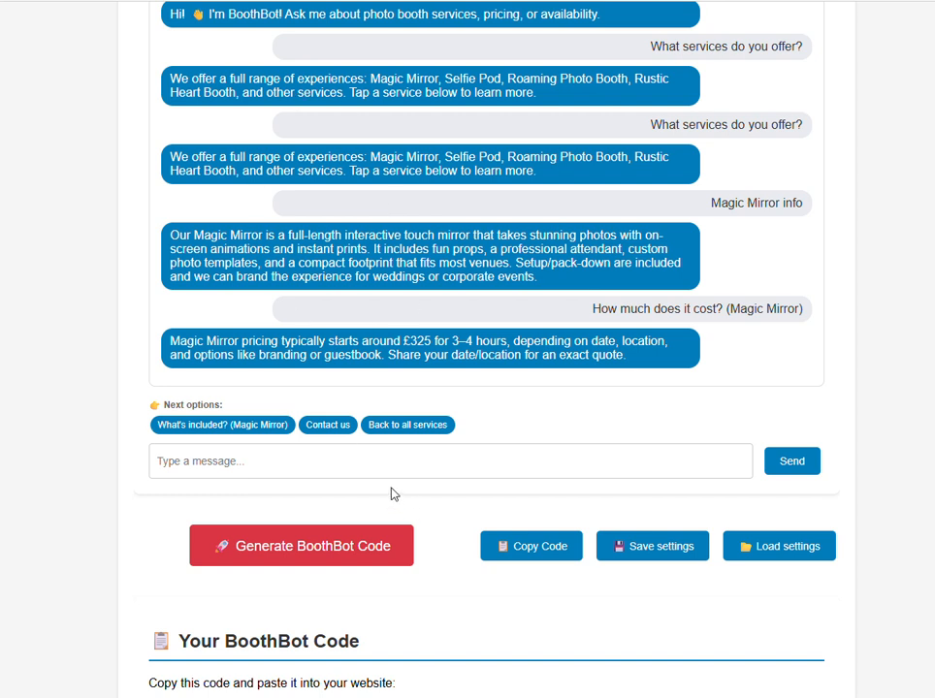
left_click(326, 560)
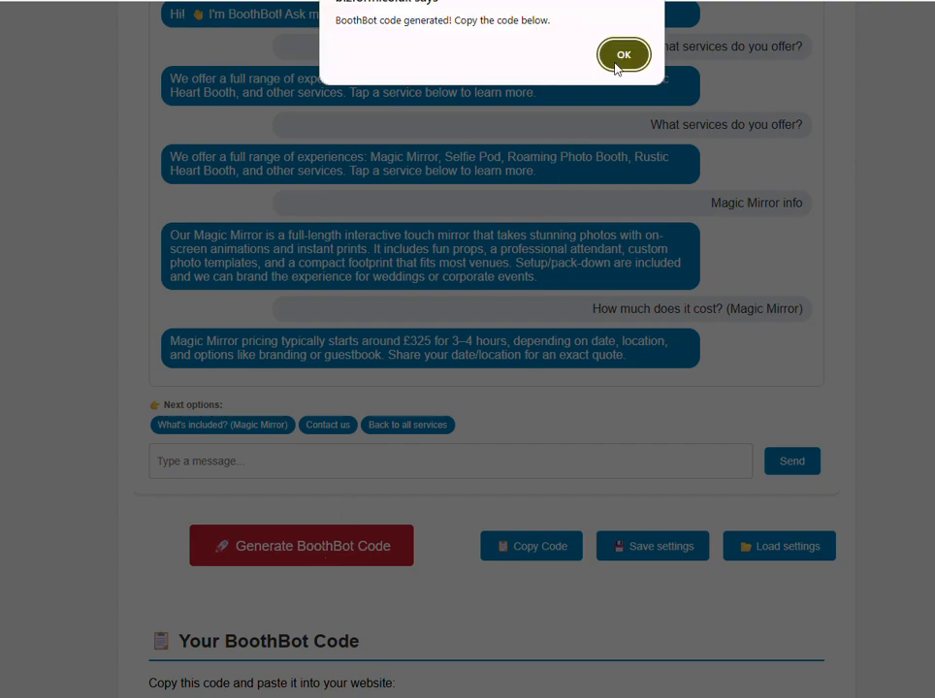
left_click(616, 68)
left_click(529, 551)
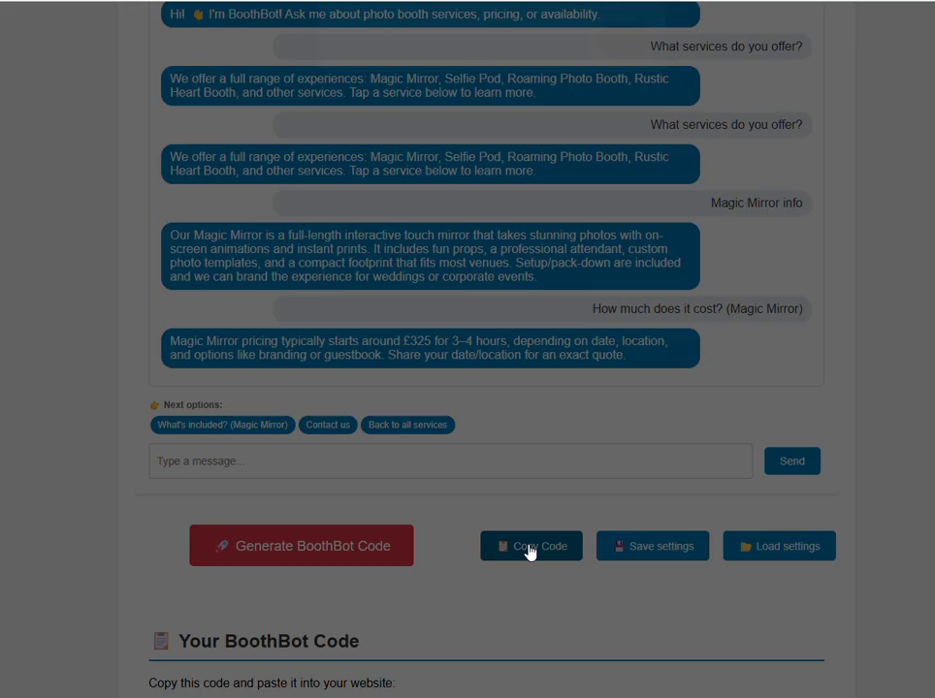
left_click(624, 56)
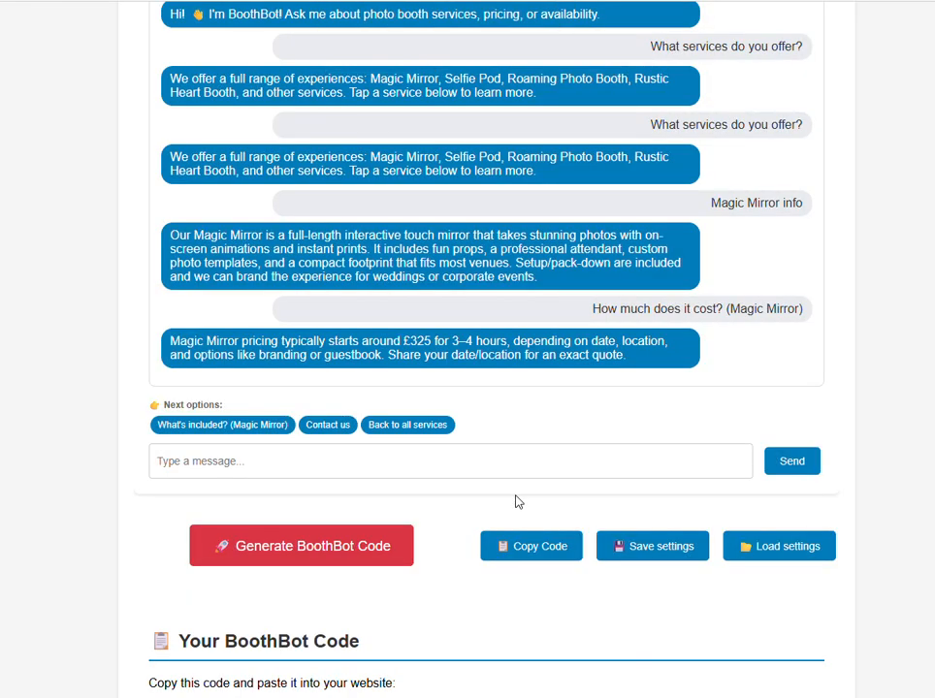
scroll(467, 582, "down", 3)
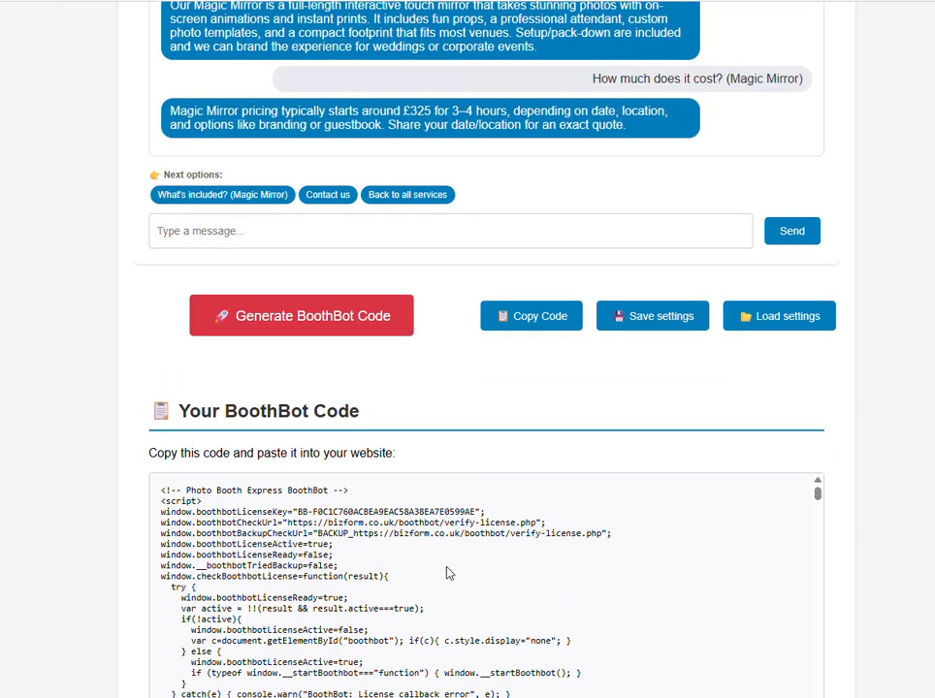
Expand the Magic Mirror info question under Service Info Questions and go to its optional Image URL field
scroll(456, 572, "up", 4)
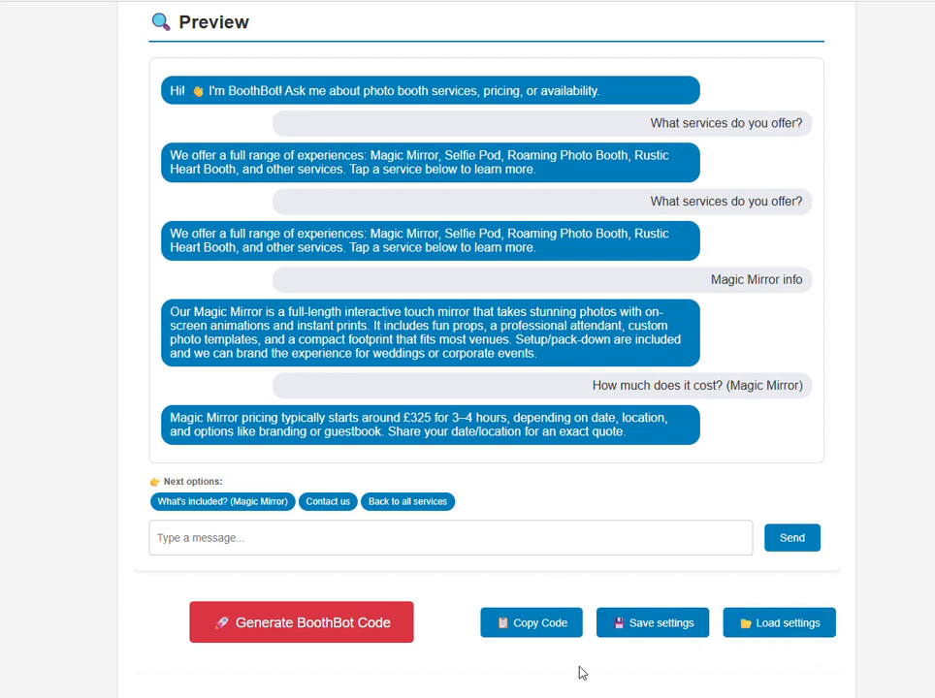
scroll(571, 693, "up", 3)
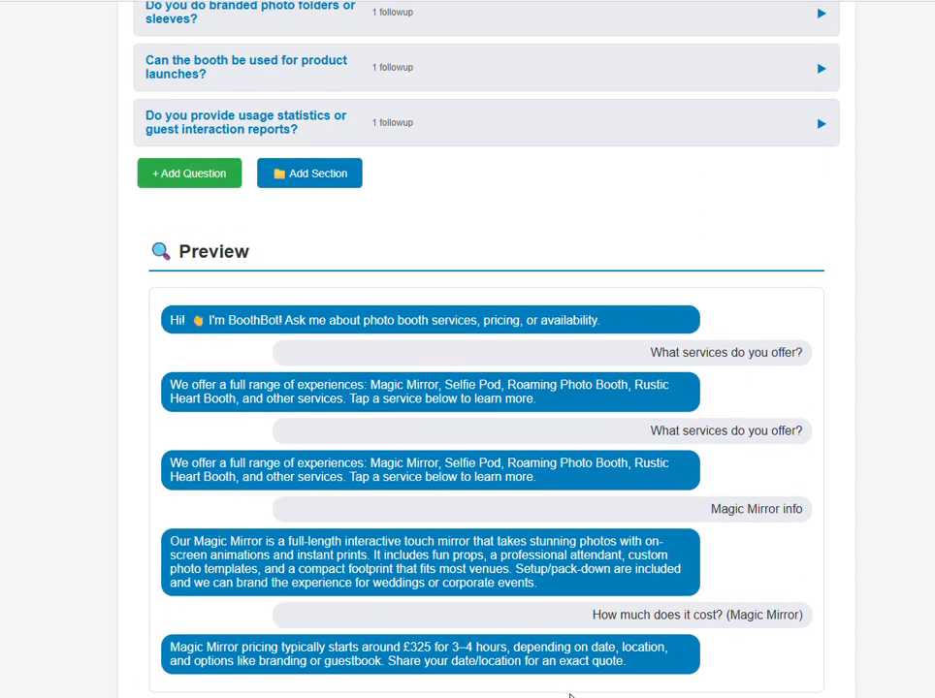
scroll(571, 694, "down", 4)
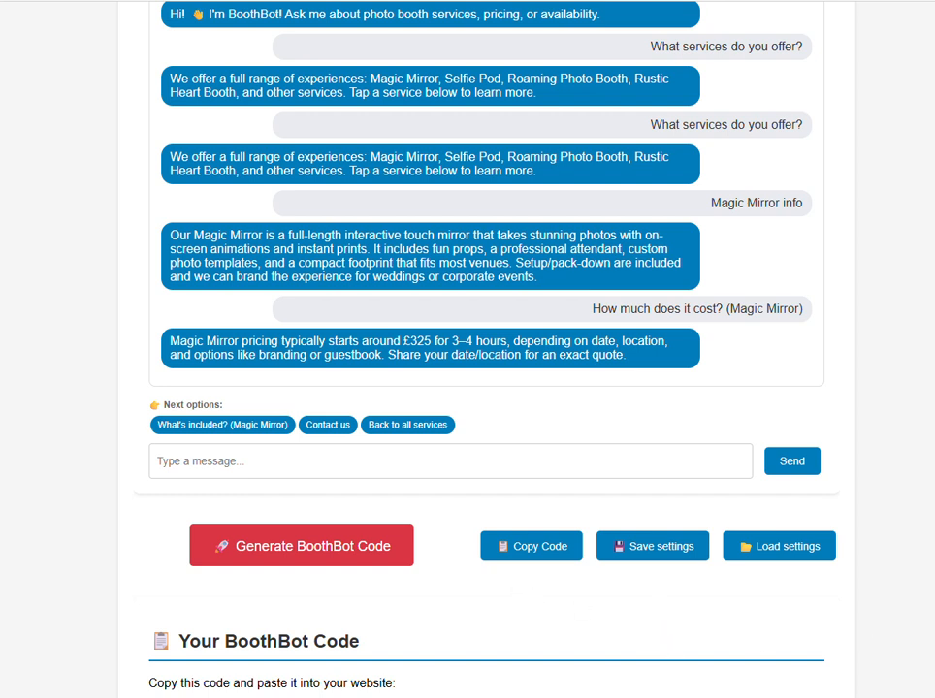
scroll(486, 382, "up", 20)
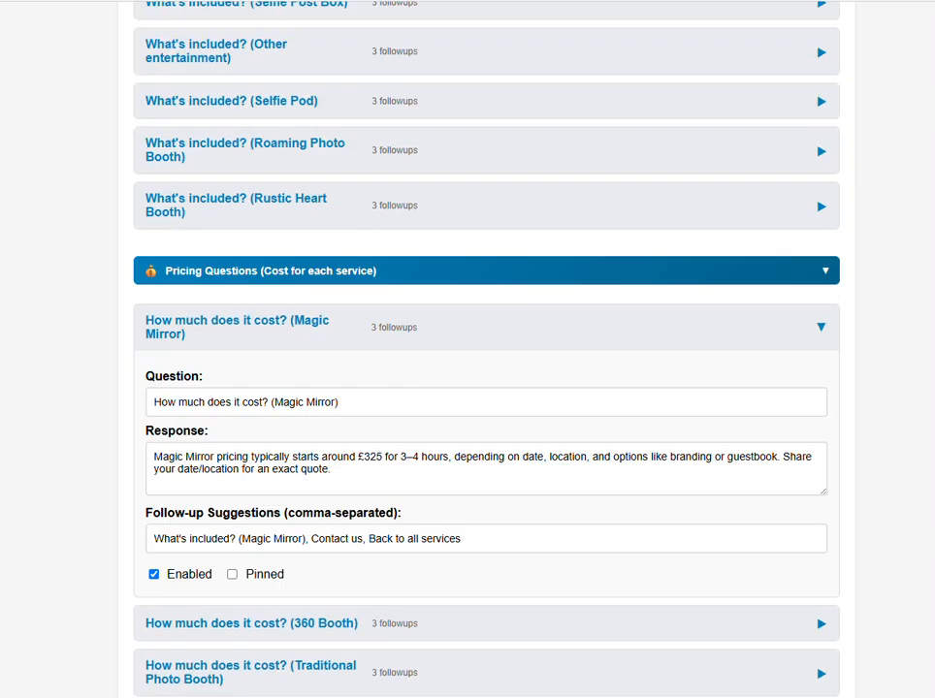
scroll(593, 434, "up", 20)
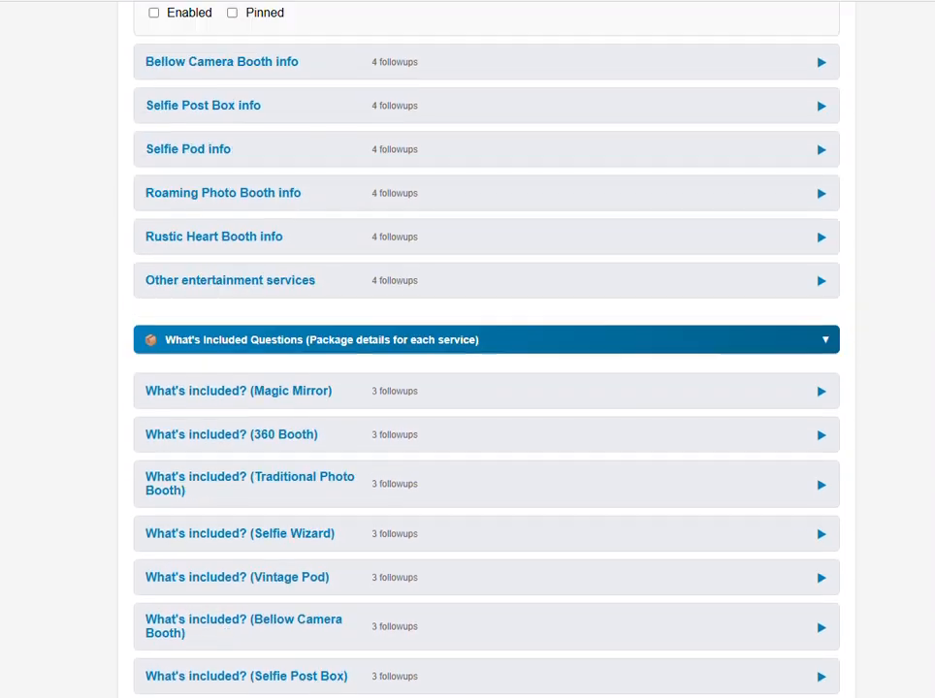
scroll(298, 434, "up", 3)
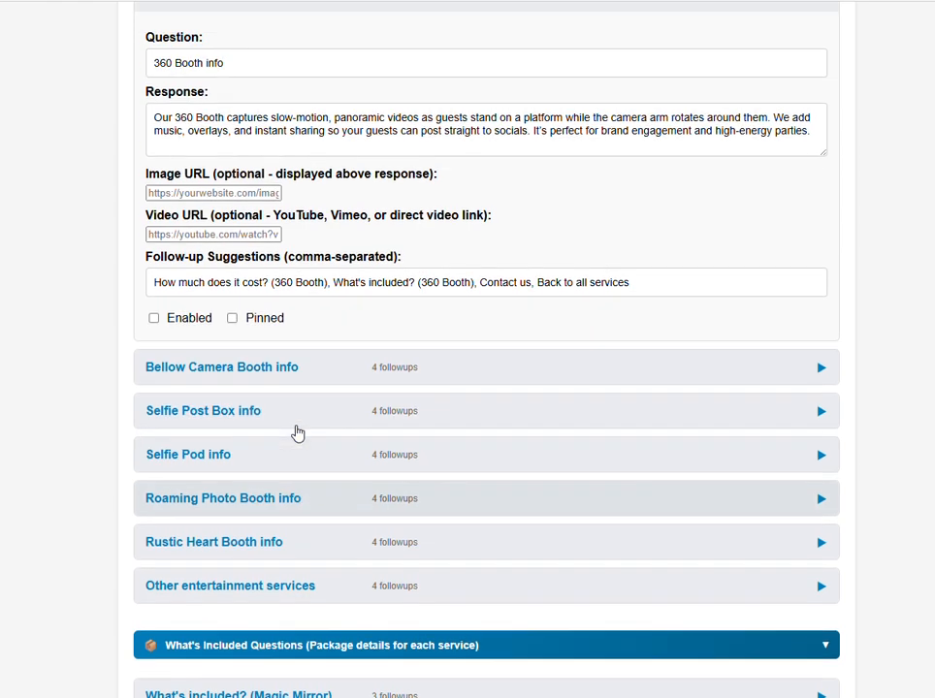
scroll(235, 263, "up", 3)
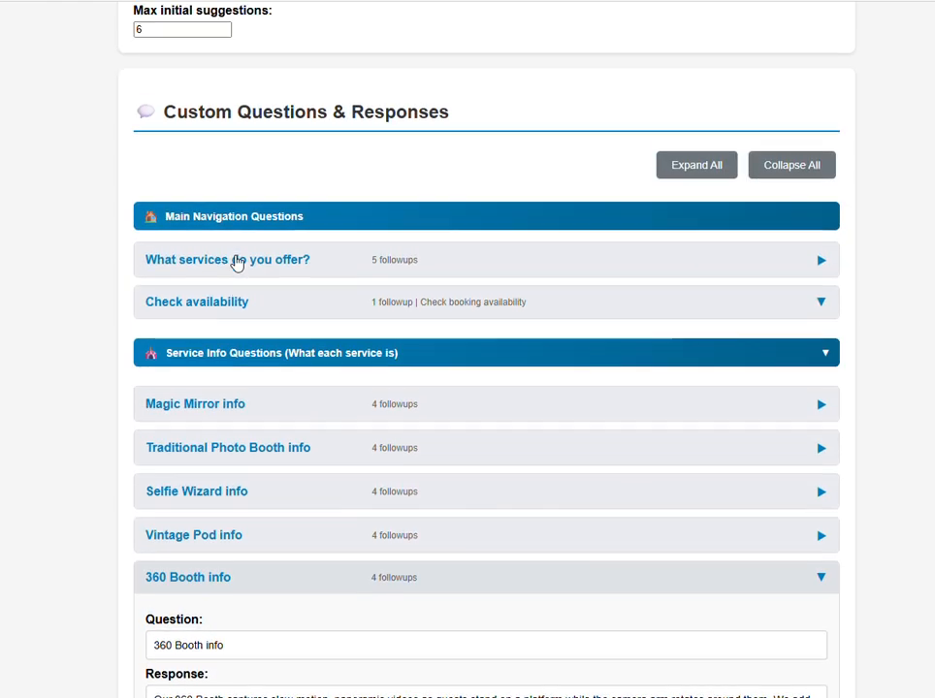
scroll(236, 263, "down", 2)
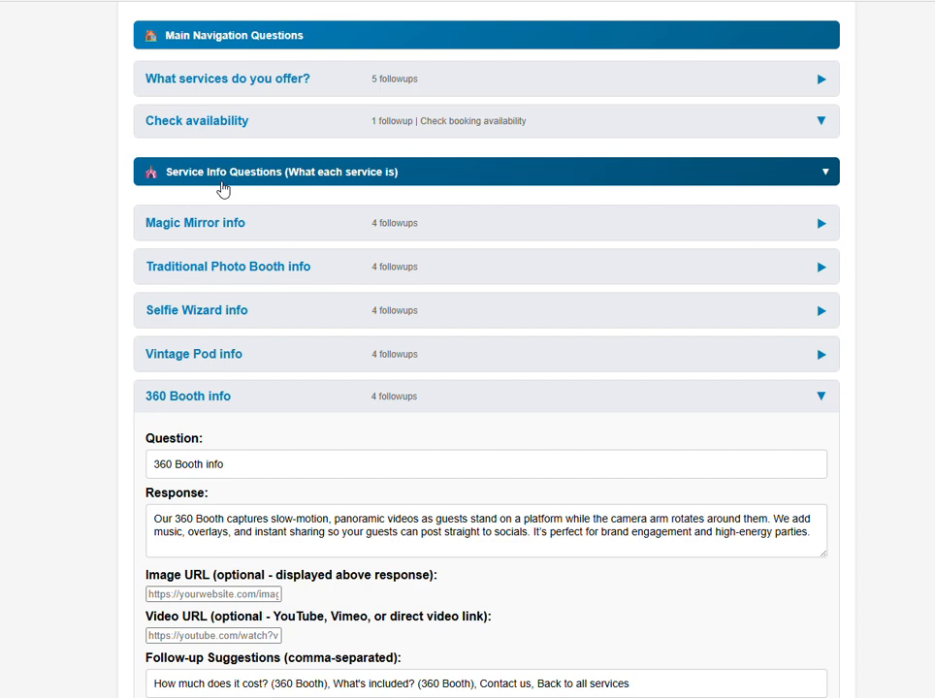
left_click(277, 225)
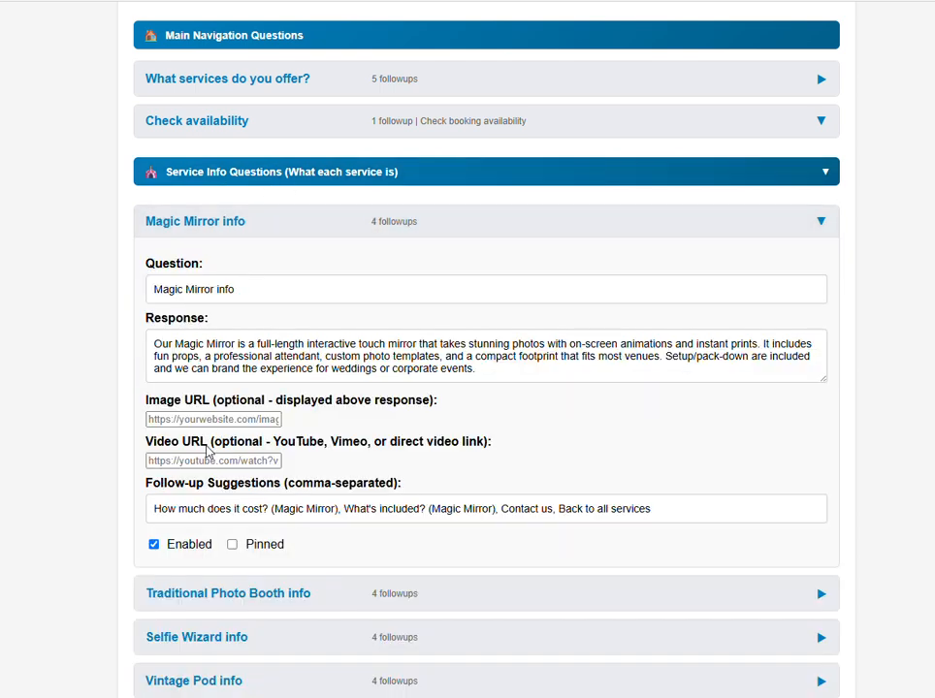
left_click(219, 419)
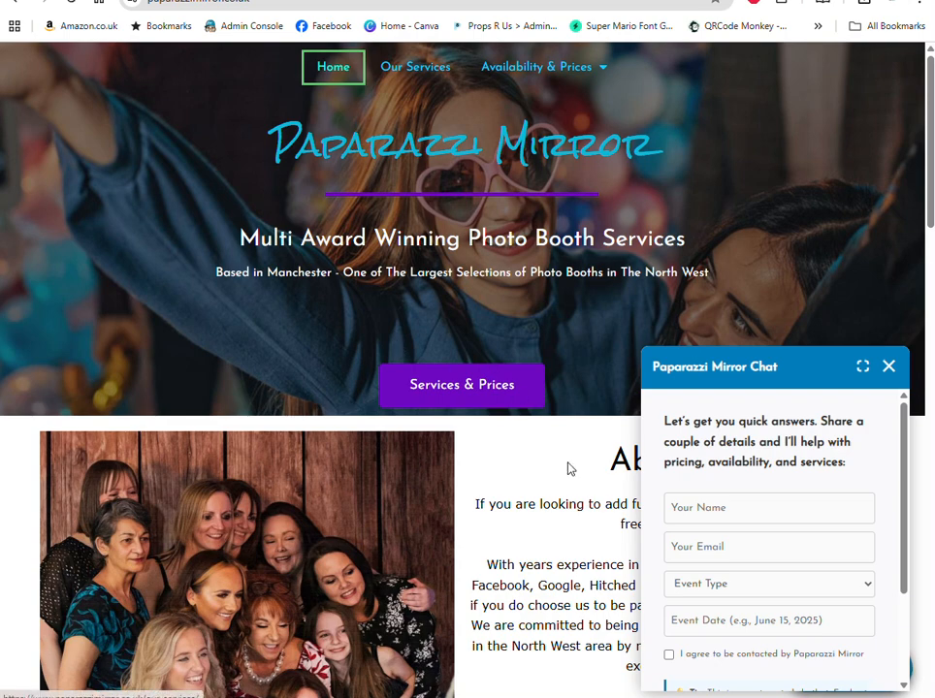
In the Paparazzi Mirror website's chat form, fill in the visitor's name and e-mail and choose School Prom as event type
left_click(718, 506)
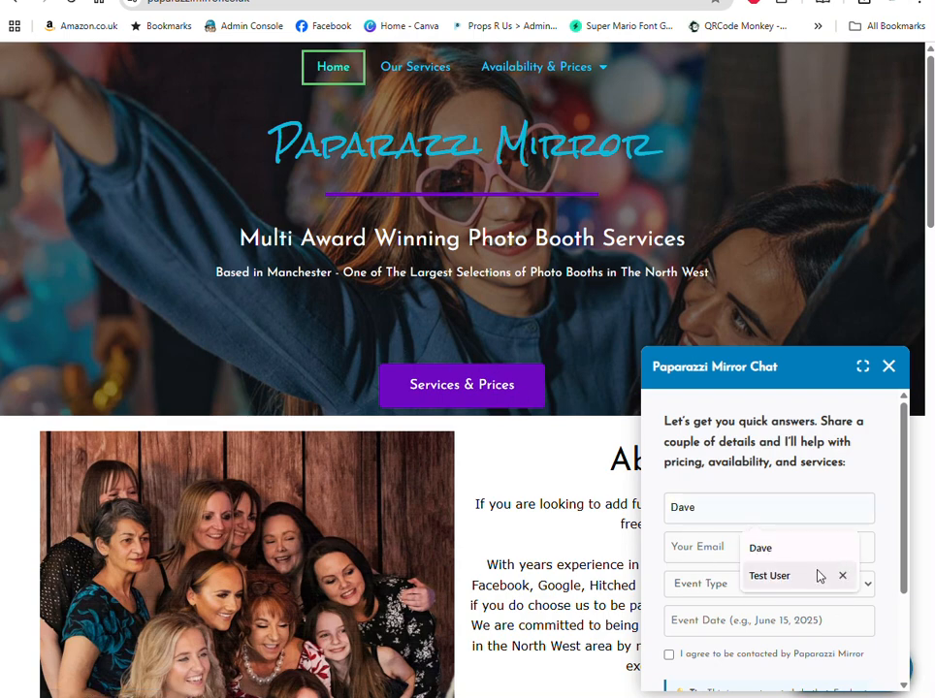
left_click(760, 548)
left_click(784, 547)
left_click(783, 591)
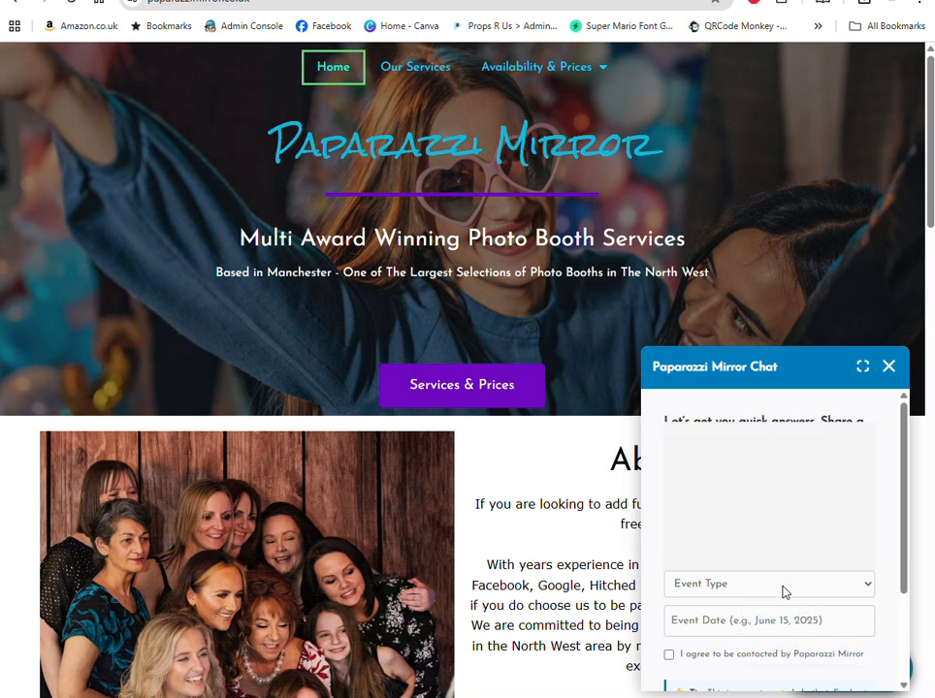
left_click(785, 587)
left_click(766, 522)
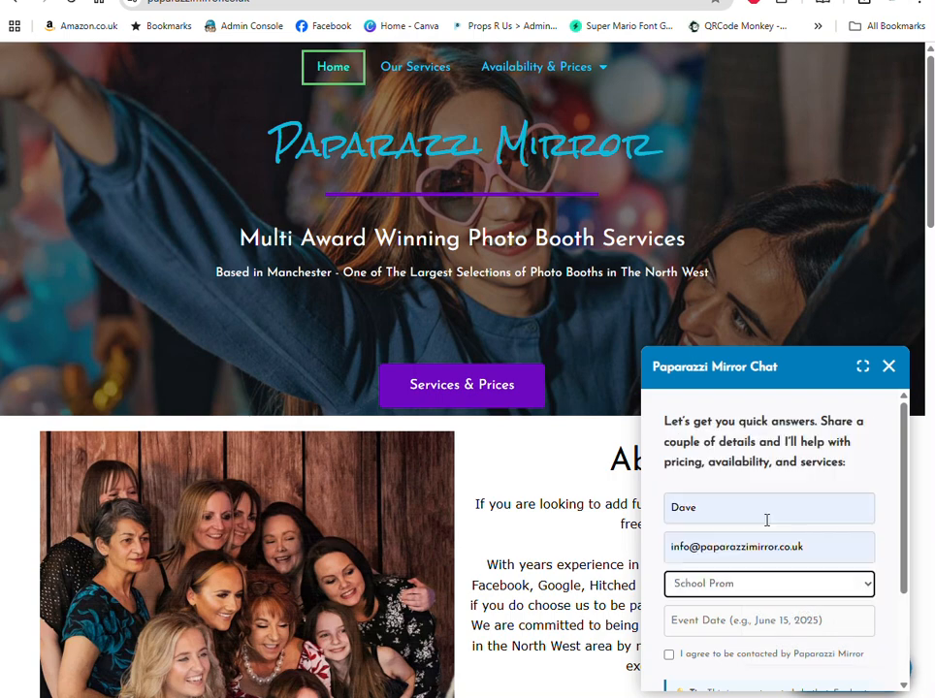
Enter 27th May 2026 as the event date and start the chat
left_click(779, 625)
left_click_drag(827, 624, 828, 658)
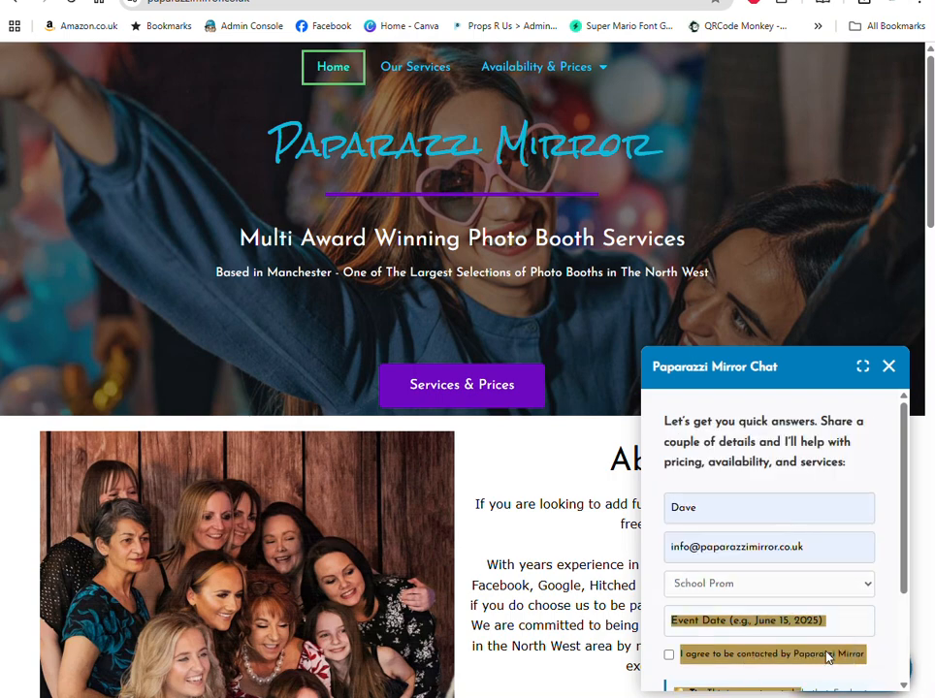
left_click(750, 629)
left_click(766, 672)
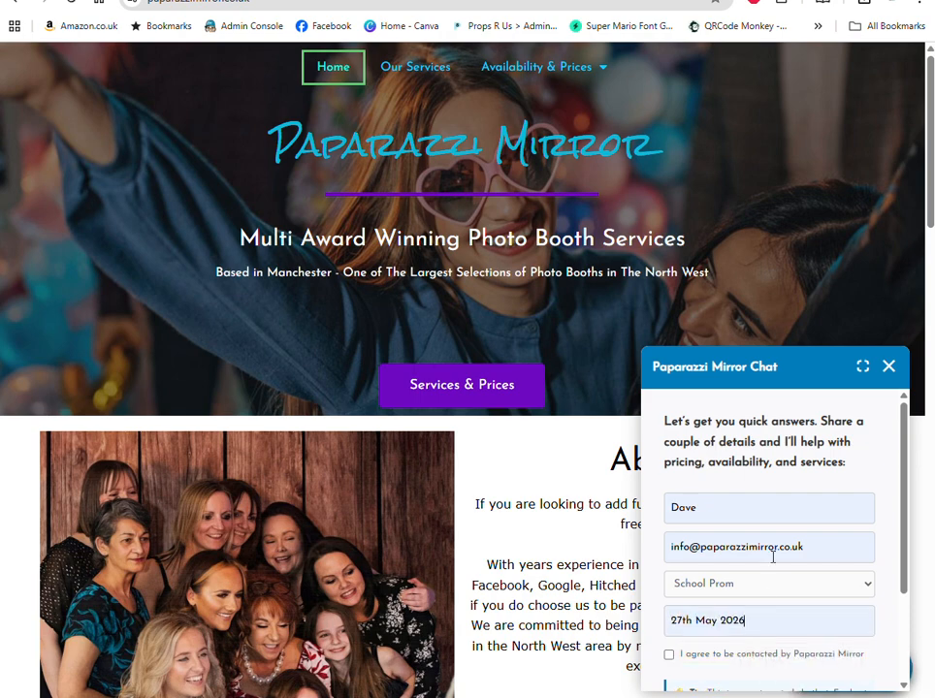
scroll(755, 597, "down", 3)
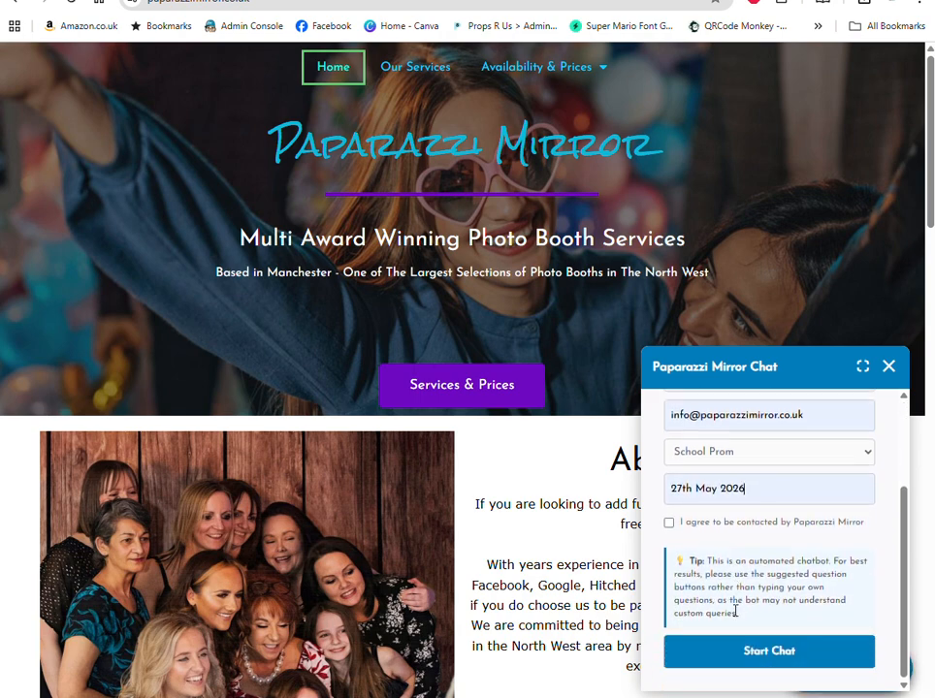
left_click(755, 650)
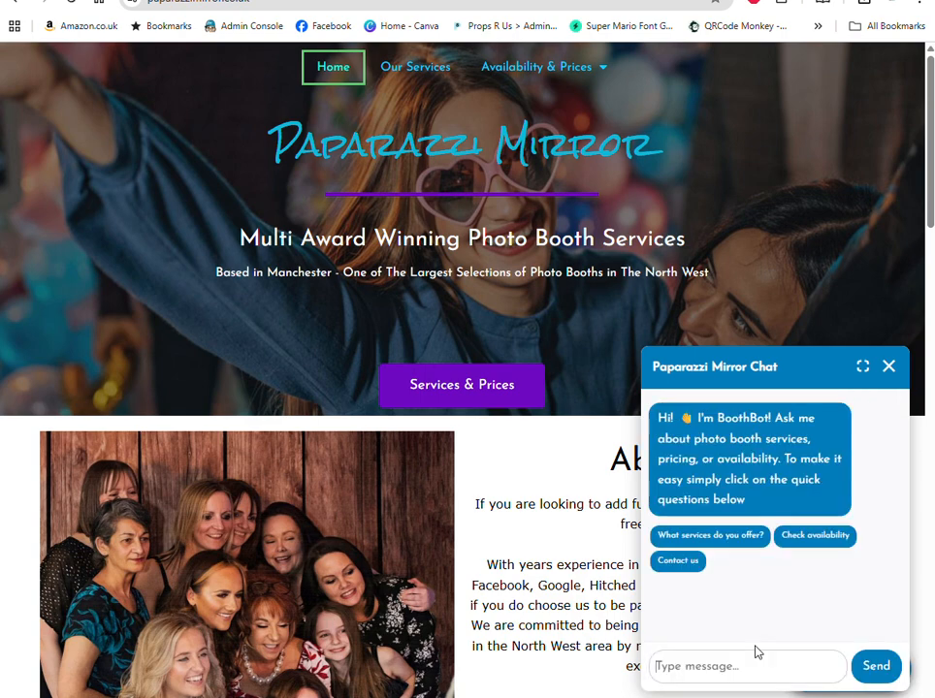
Ask the chatbot which services are offered, request the Magic Mirror info, and look over the reply with its picture
left_click(725, 548)
scroll(729, 543, "down", 1)
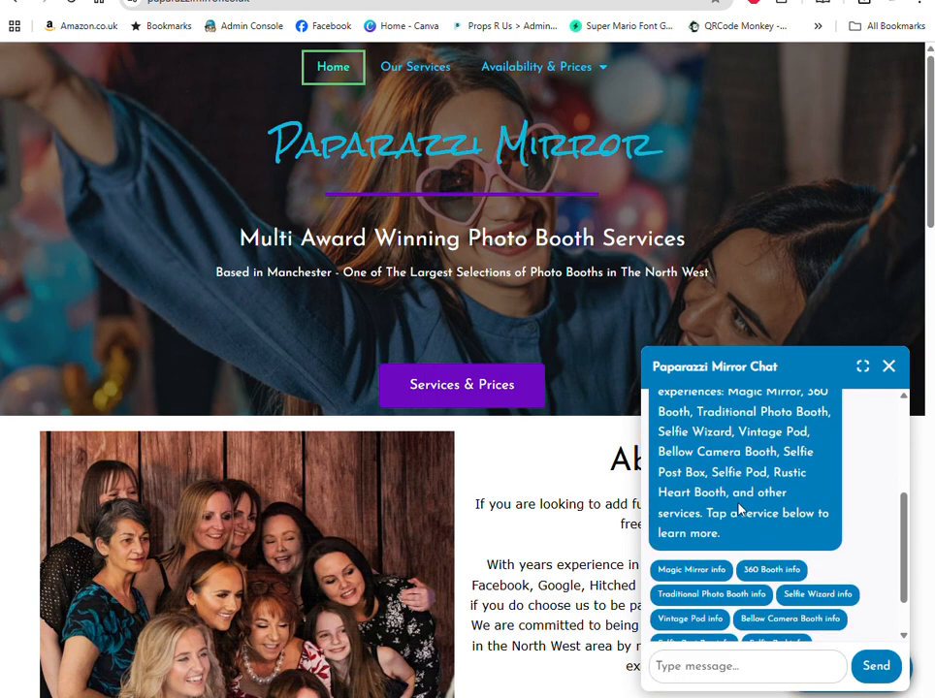
scroll(742, 582, "down", 1)
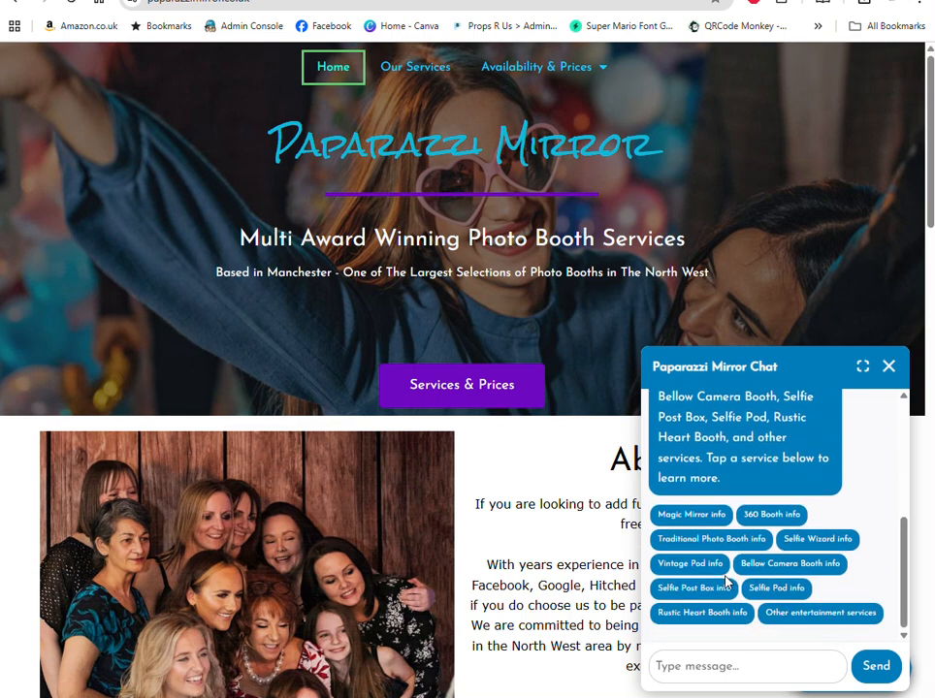
left_click(718, 525)
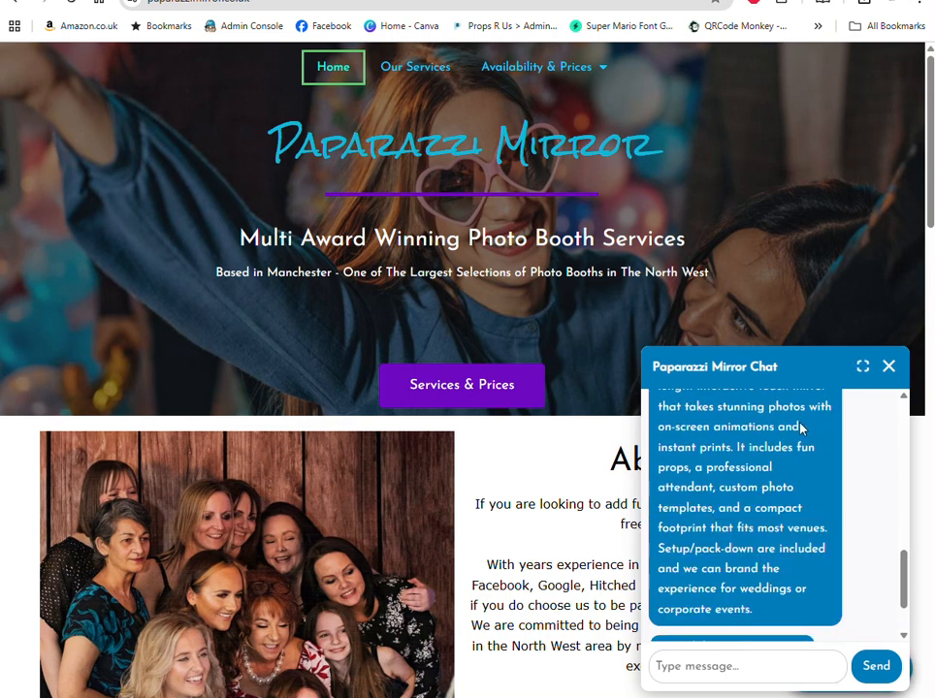
scroll(801, 427, "up", 3)
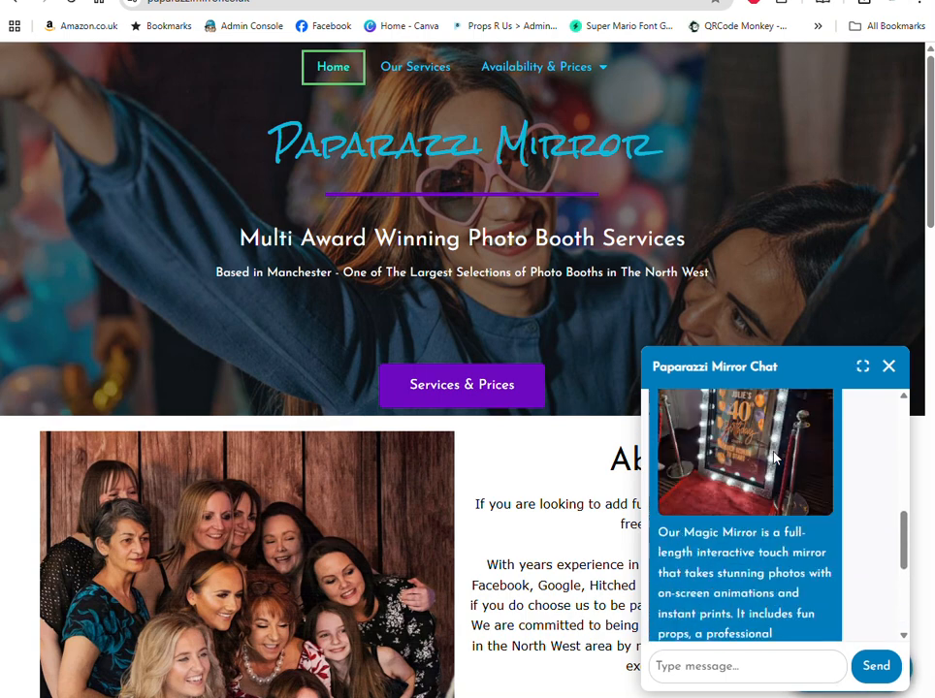
Enlarge the chat window and read the full Magic Mirror reply down to its follow-up questions
left_click(862, 367)
scroll(419, 353, "up", 3)
scroll(420, 353, "down", 4)
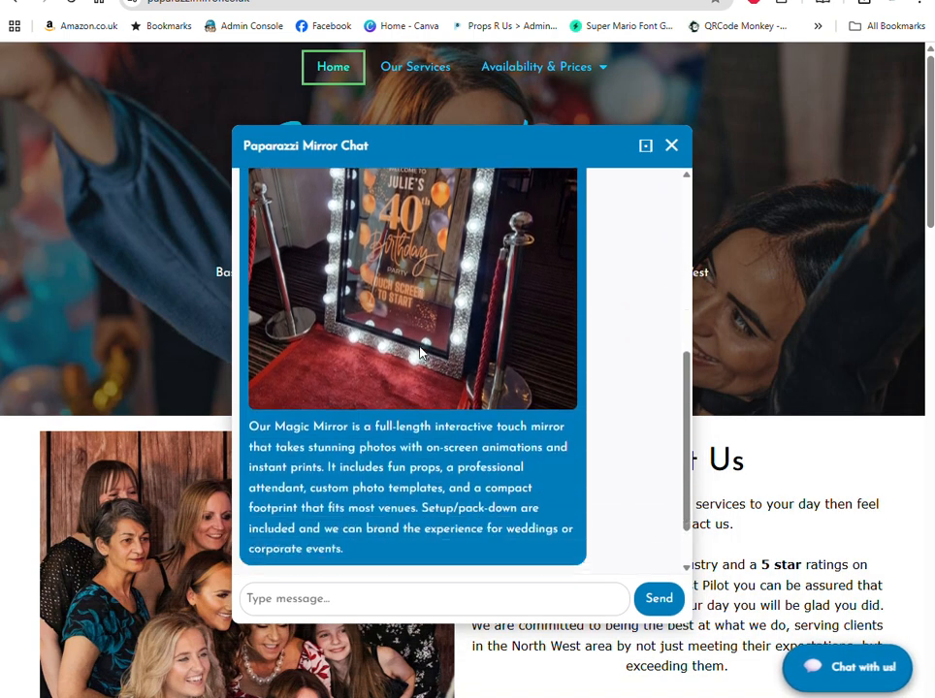
scroll(419, 353, "down", 1)
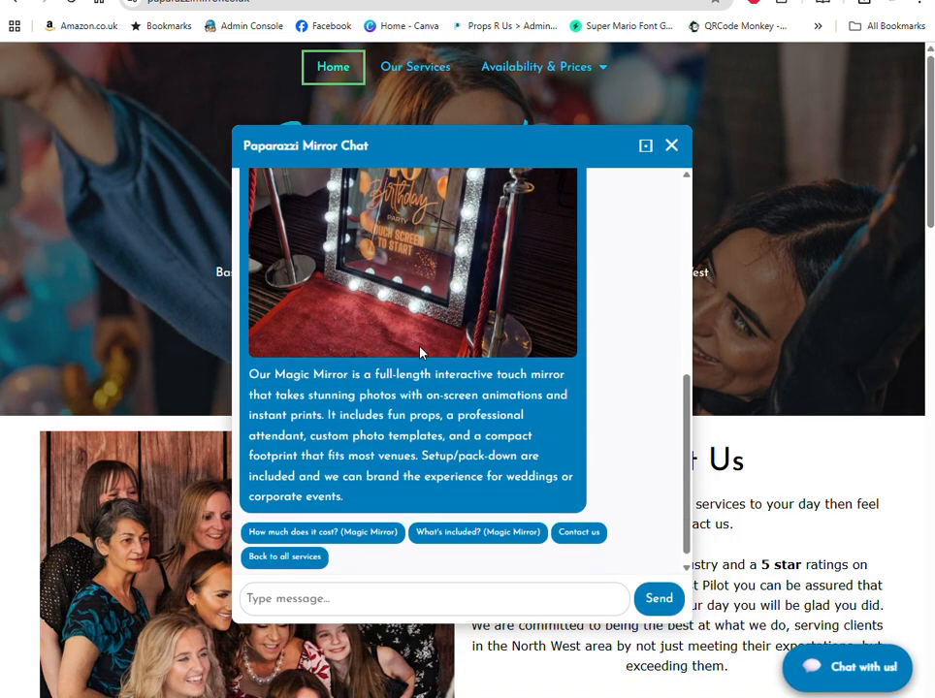
Return to the list of all services and read the Traditional Photo Booth info
left_click(316, 564)
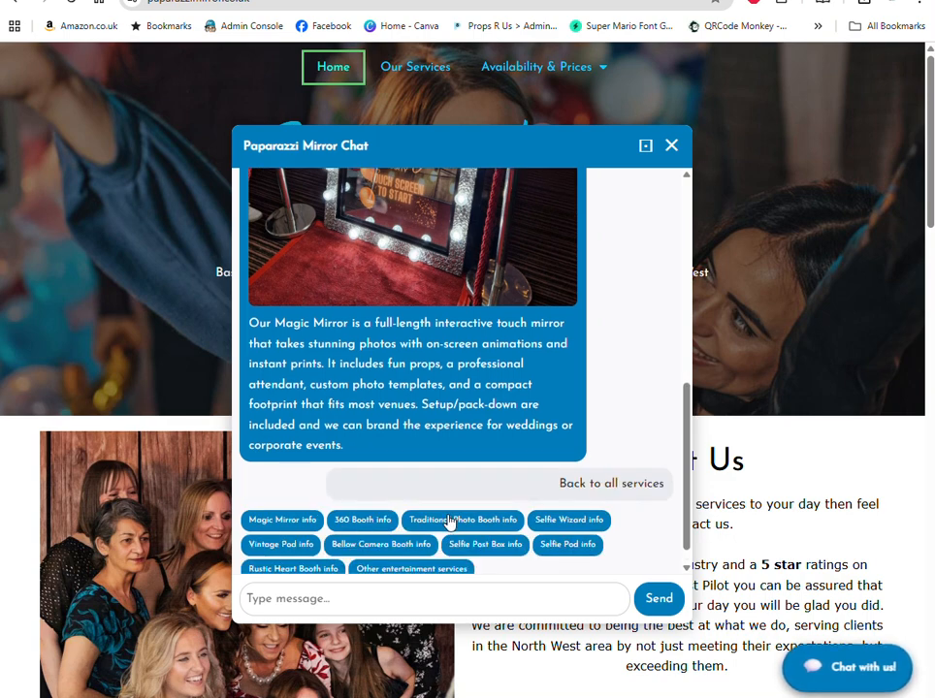
left_click(449, 522)
scroll(439, 504, "down", 3)
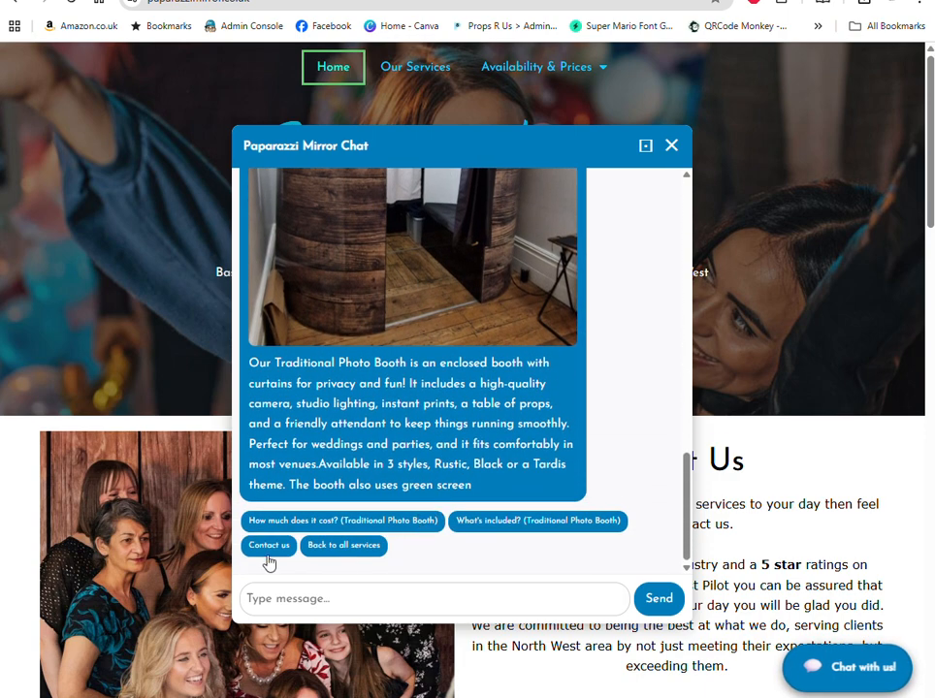
Return to all services, request the Rustic Heart Booth info, and show its video in the chat
left_click(353, 547)
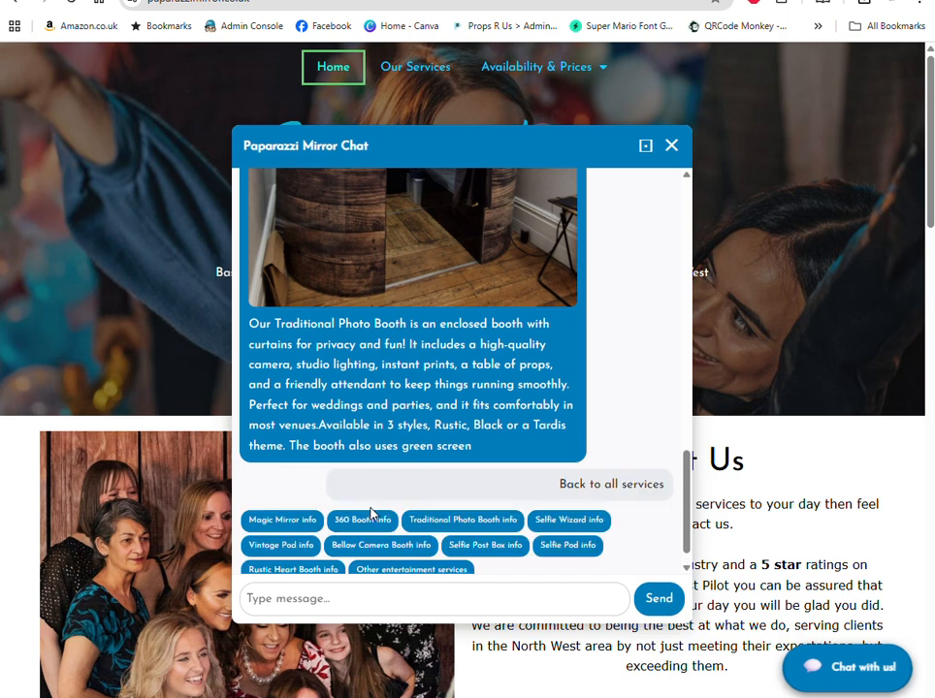
left_click(316, 548)
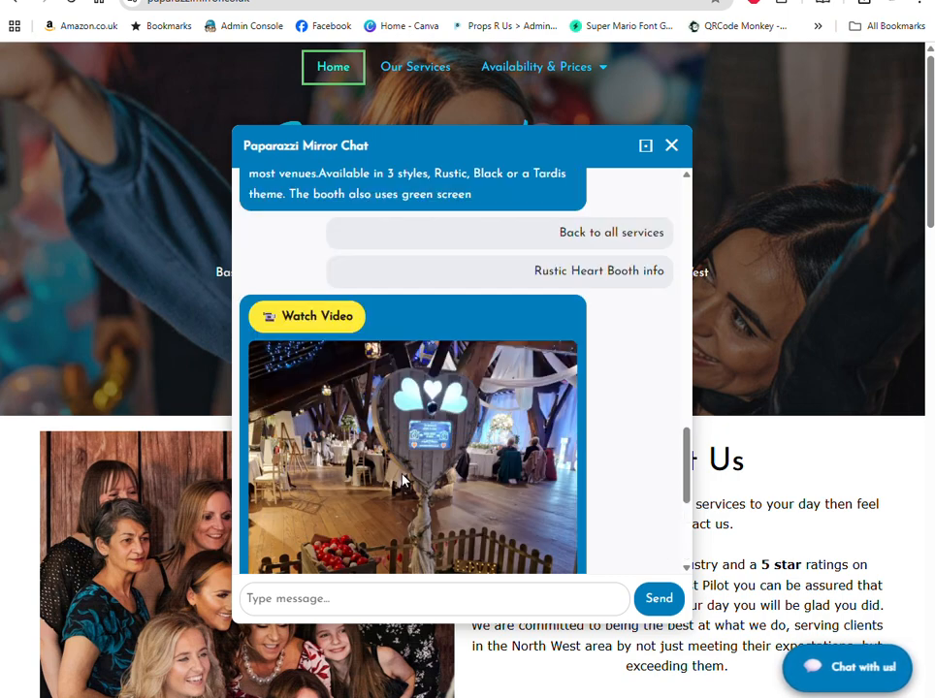
left_click(331, 323)
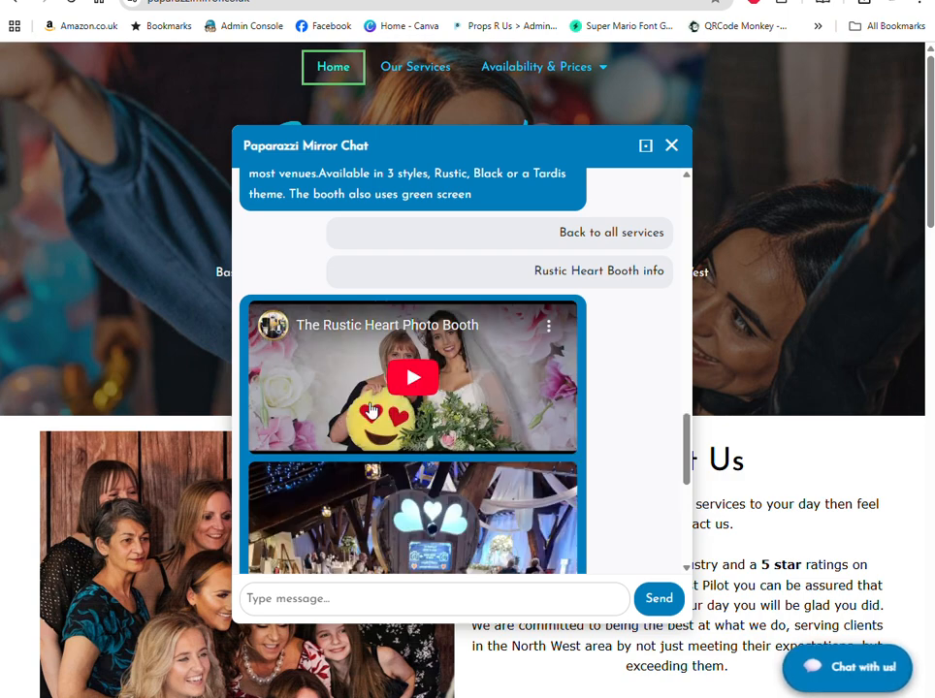